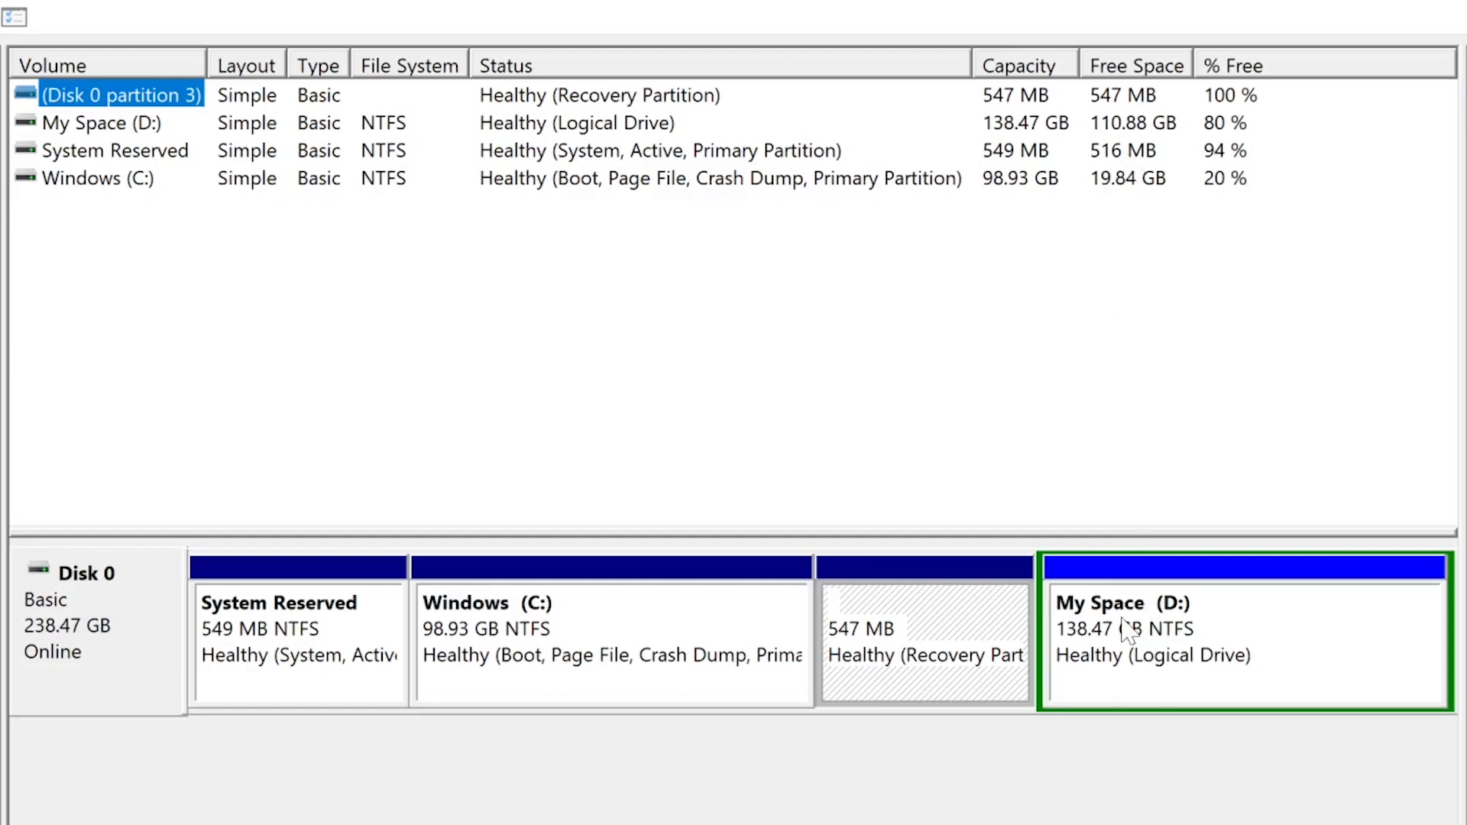
Step: Open the Shrink Volume settings for the My Space (D:) partition on Disk 0
right_click(1073, 618)
click(981, 425)
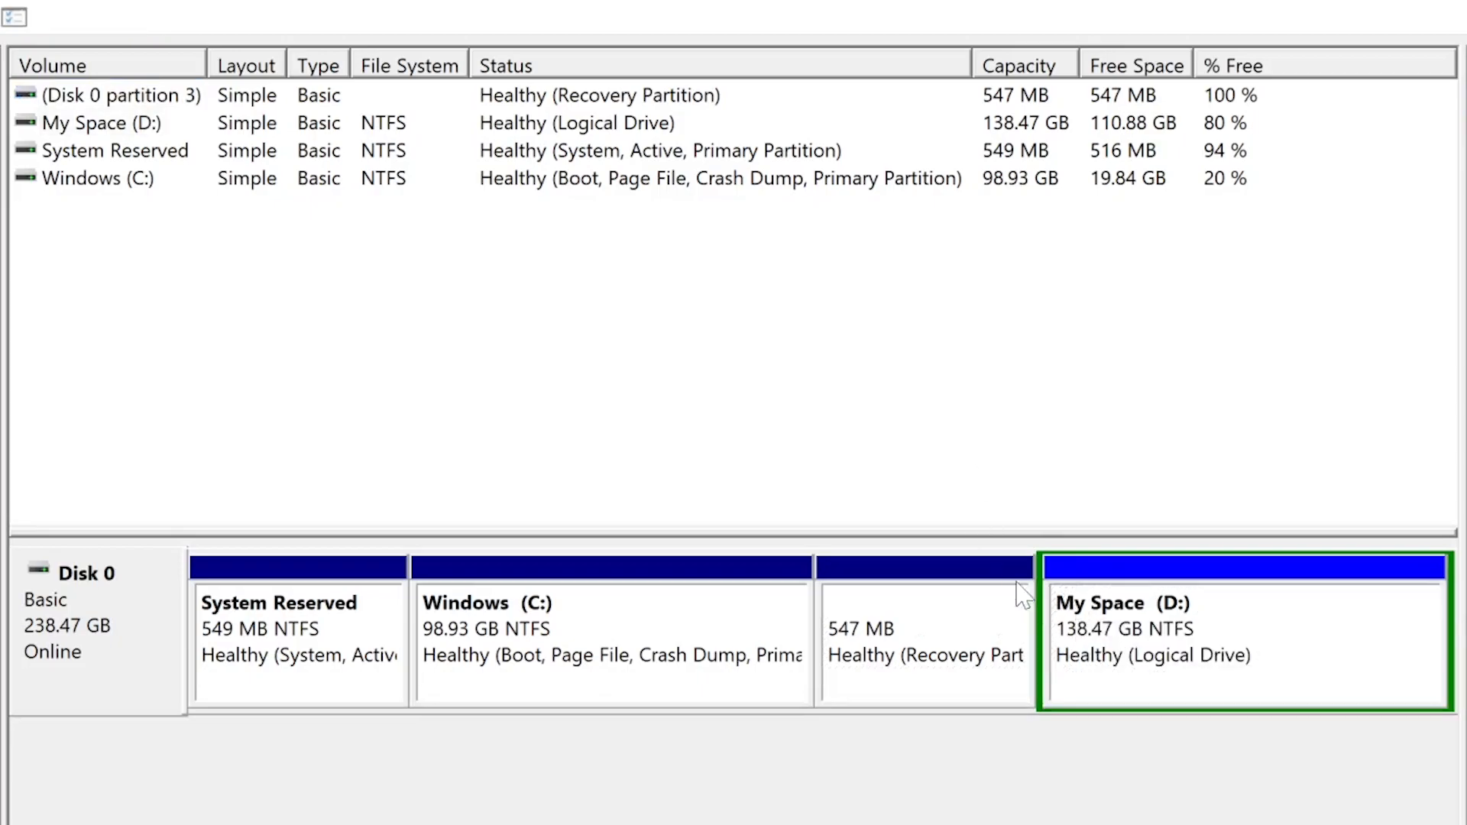
right_click(1056, 379)
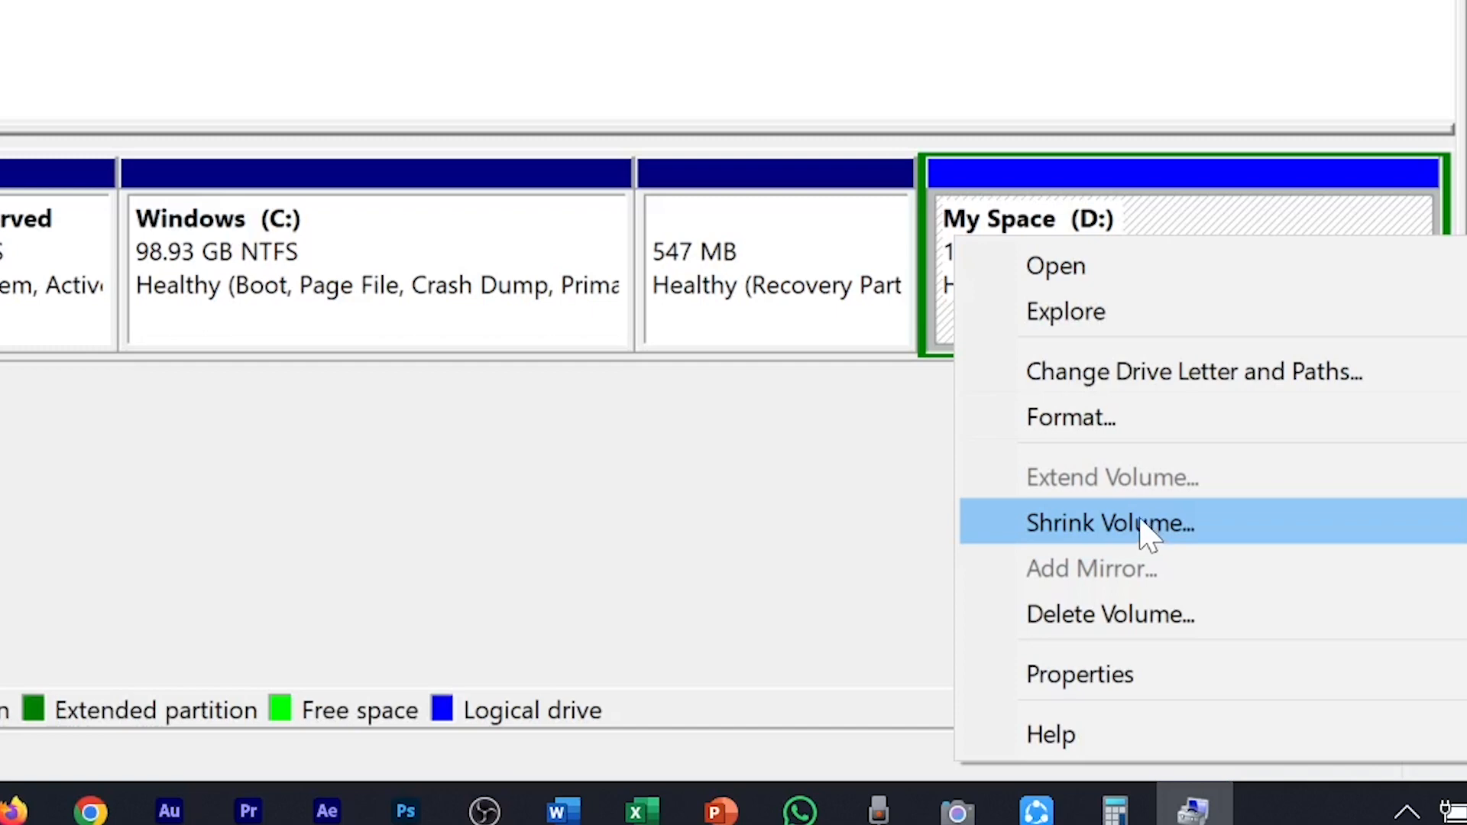
click(1142, 521)
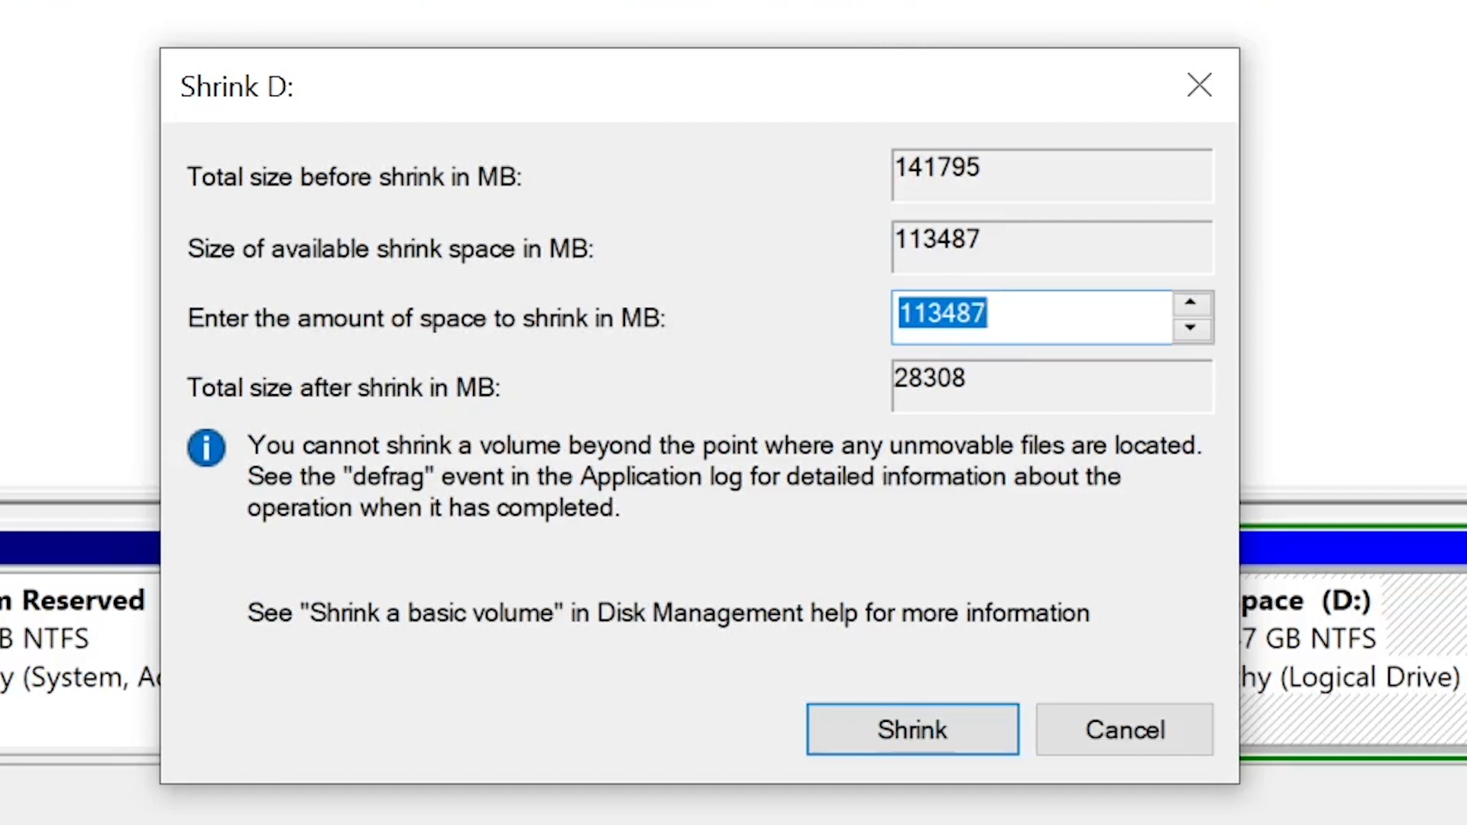
Step: Switch to Calculator, multiply 1024 by 100 to convert 100 GB to megabytes, and return to the shrink settings
key(alt+Tab)
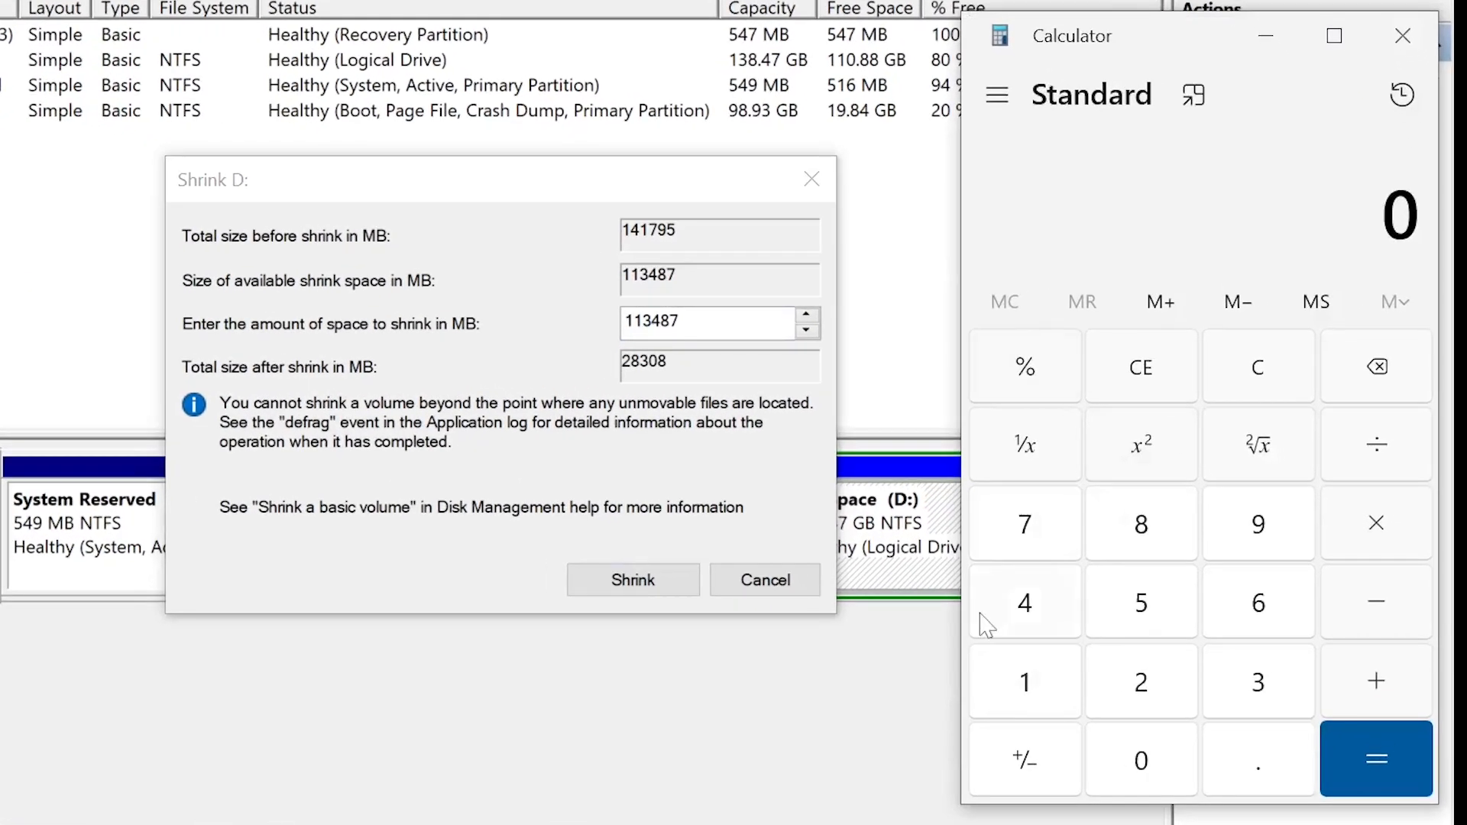
text(1024)
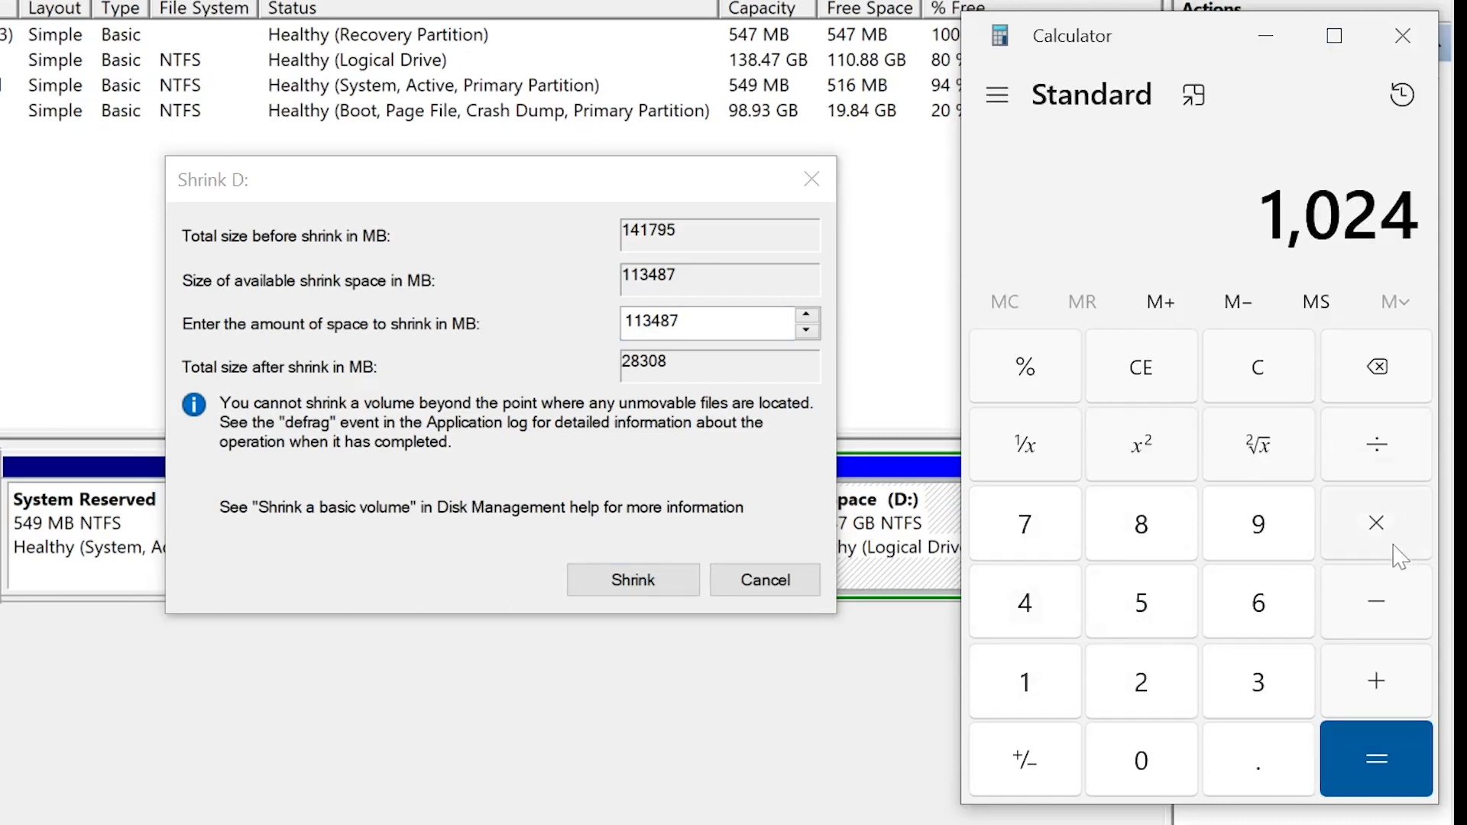
click(1388, 525)
click(1024, 682)
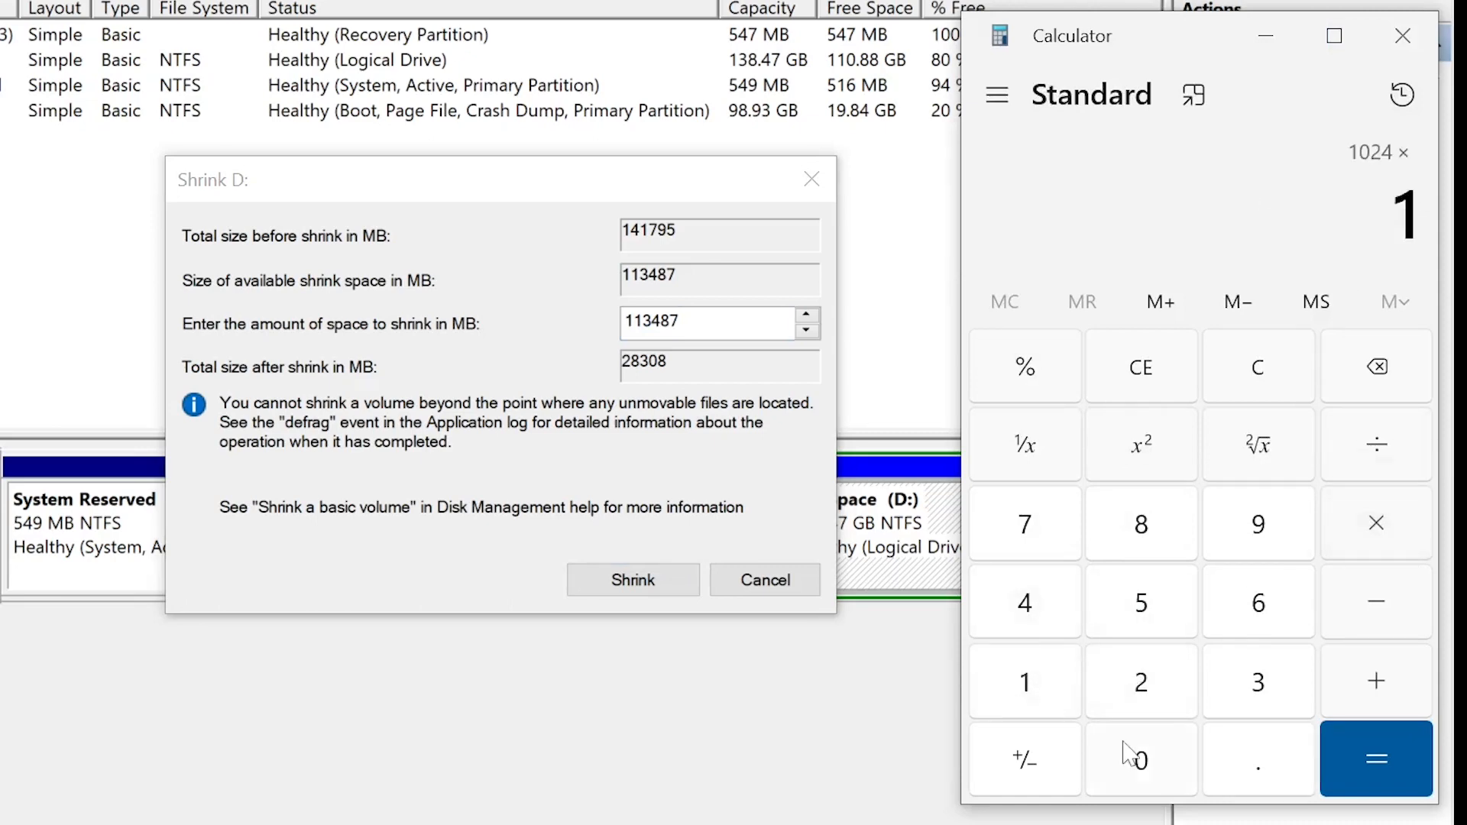
click(1138, 757)
click(1138, 757)
click(1379, 756)
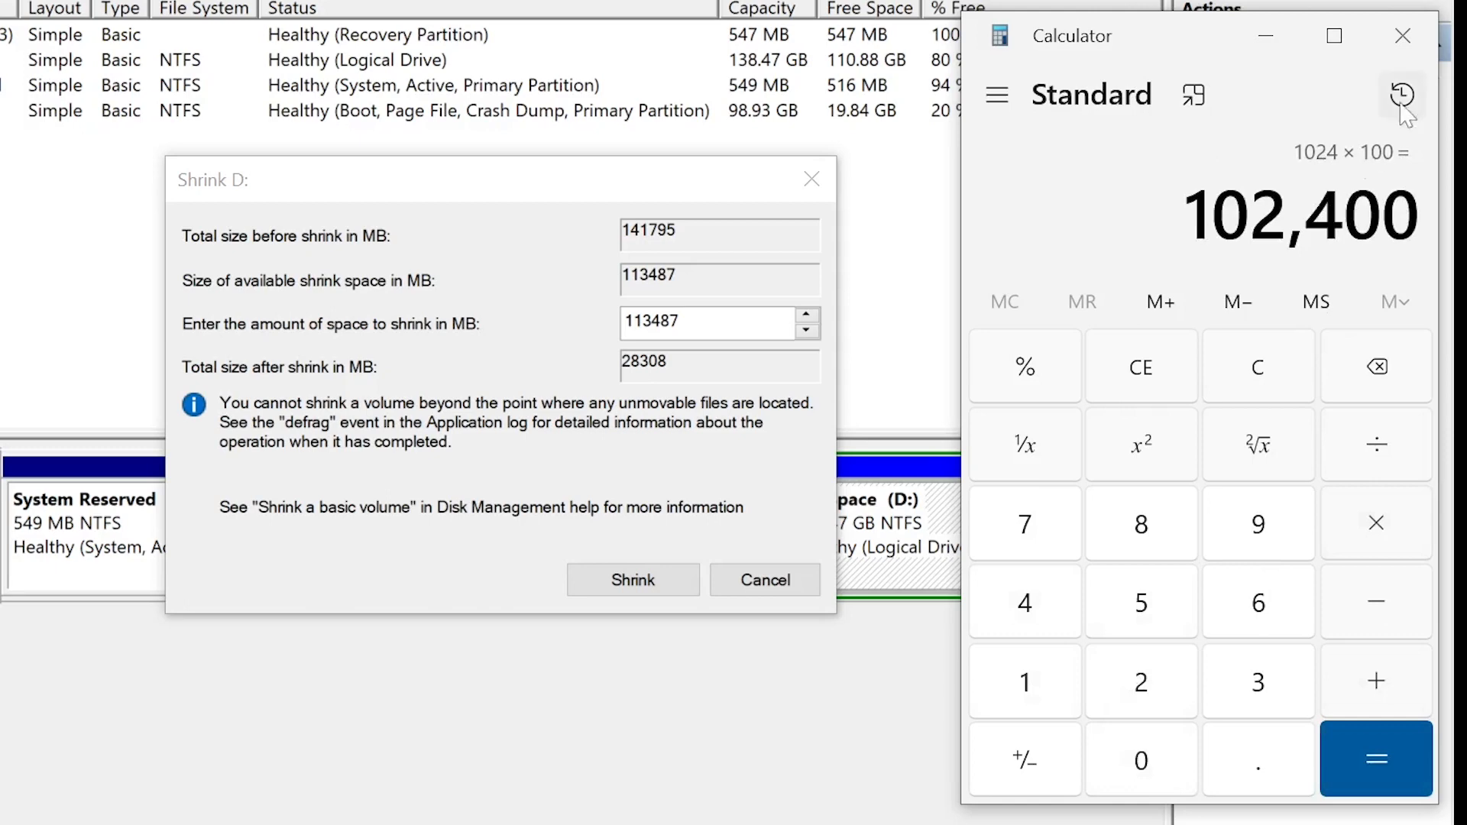
click(1266, 36)
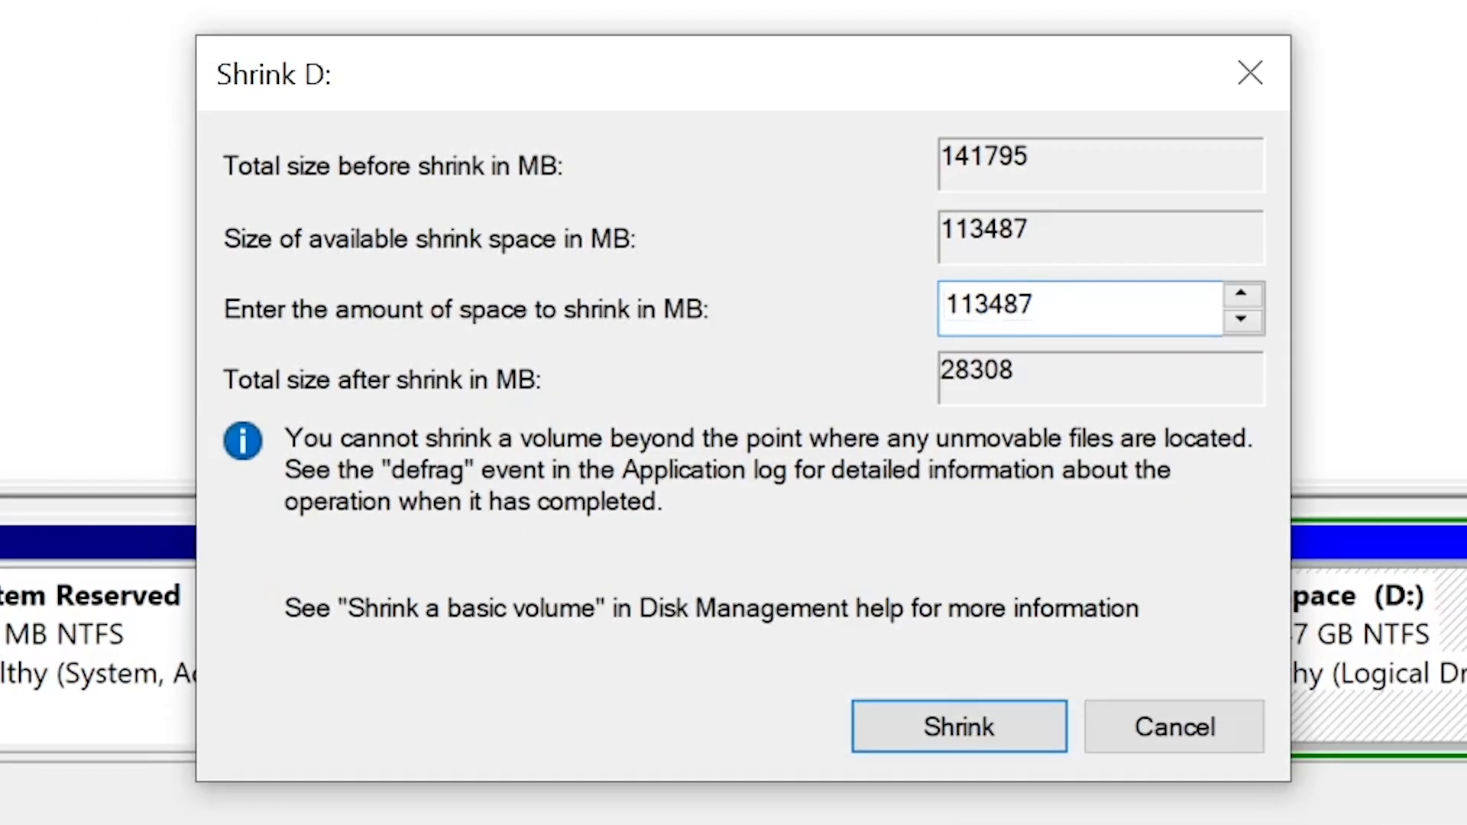
Step: Shrink the My Space (D:) volume by 102400 MB
key(ctrl+a)
text(102400)
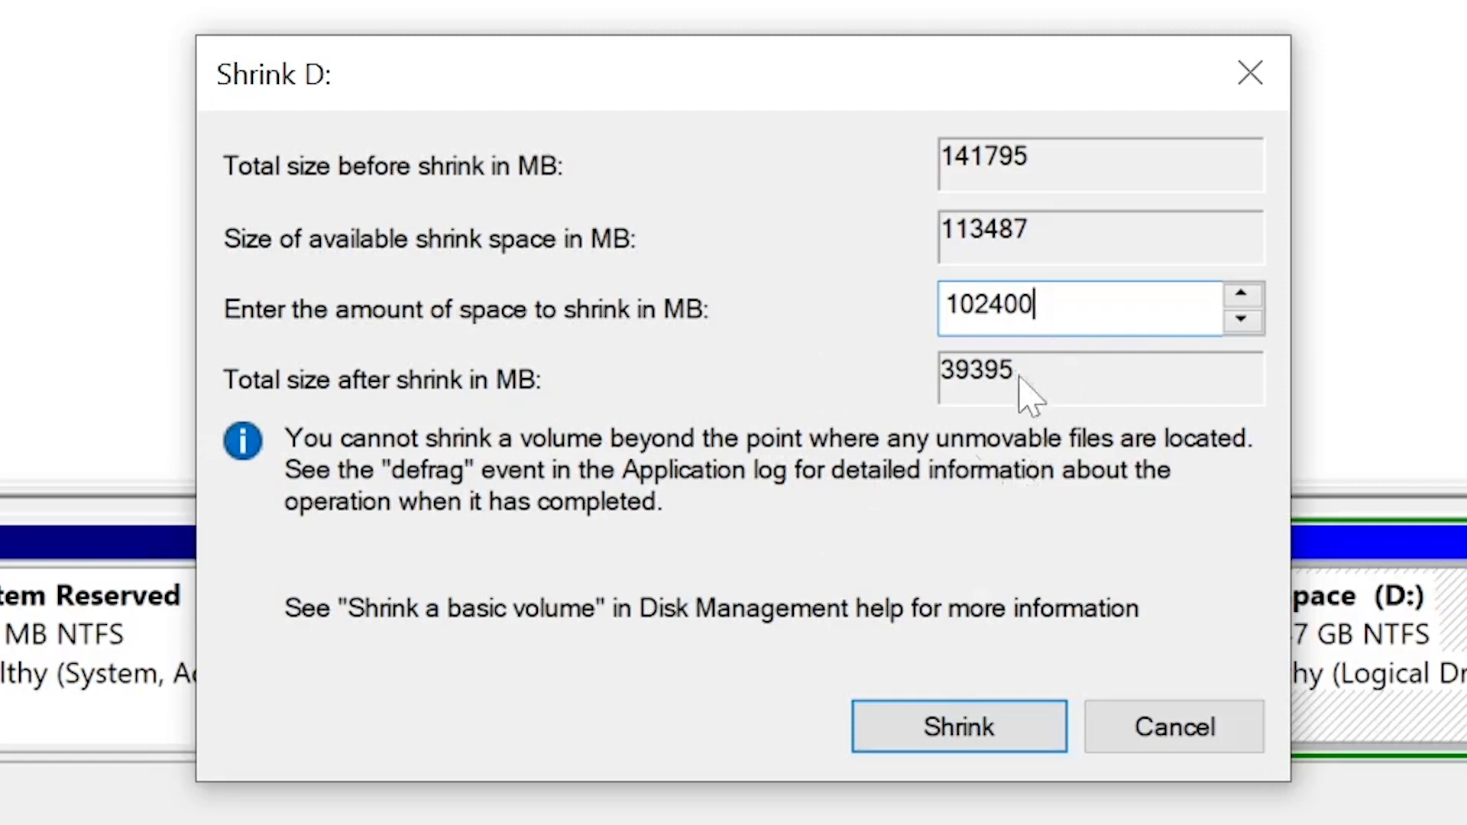
click(923, 727)
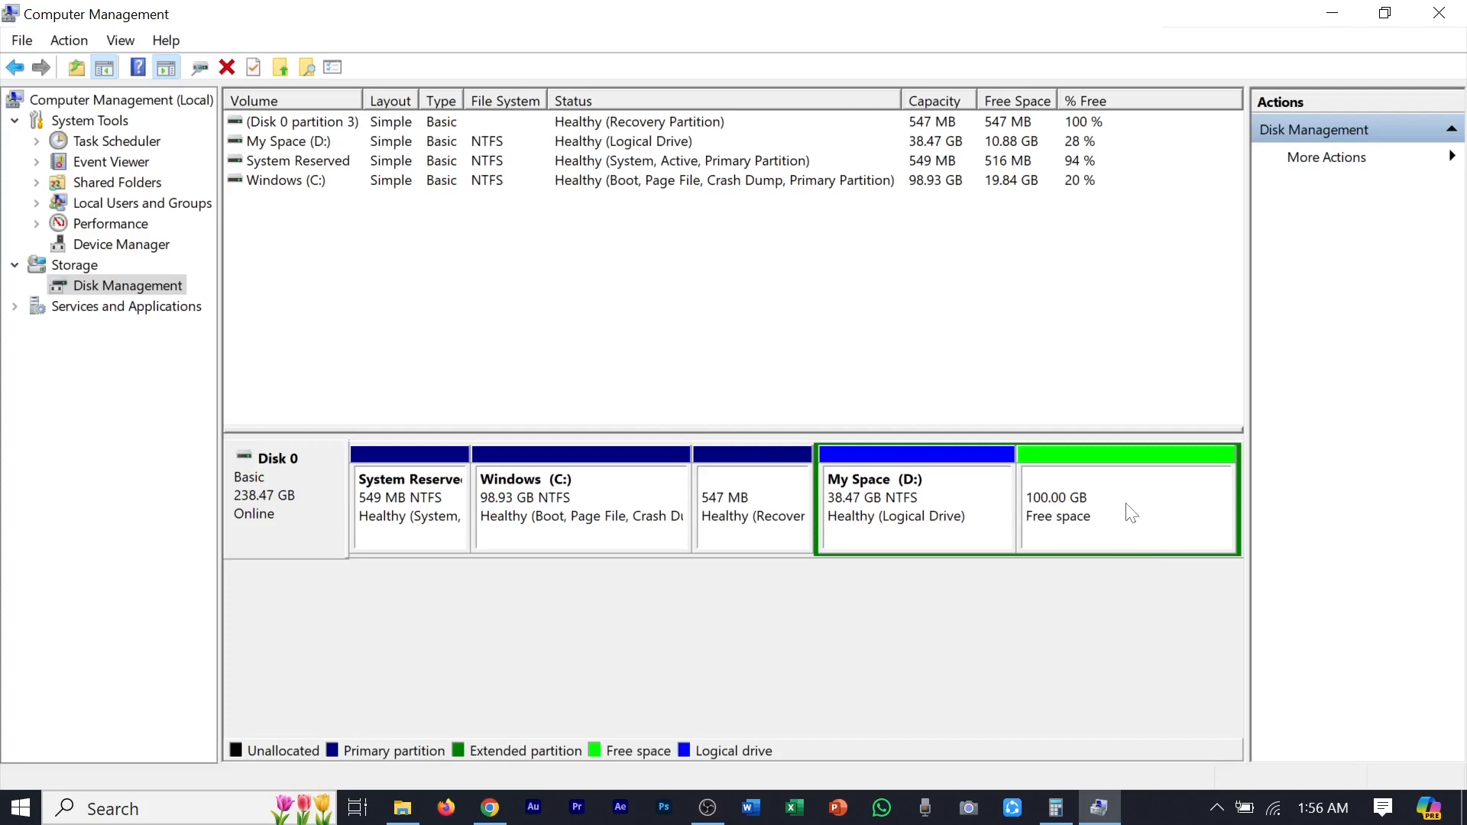
Step: Start a new simple volume in the 100 GB free space on Disk 0, keeping the size at 102400 MB
click(1067, 516)
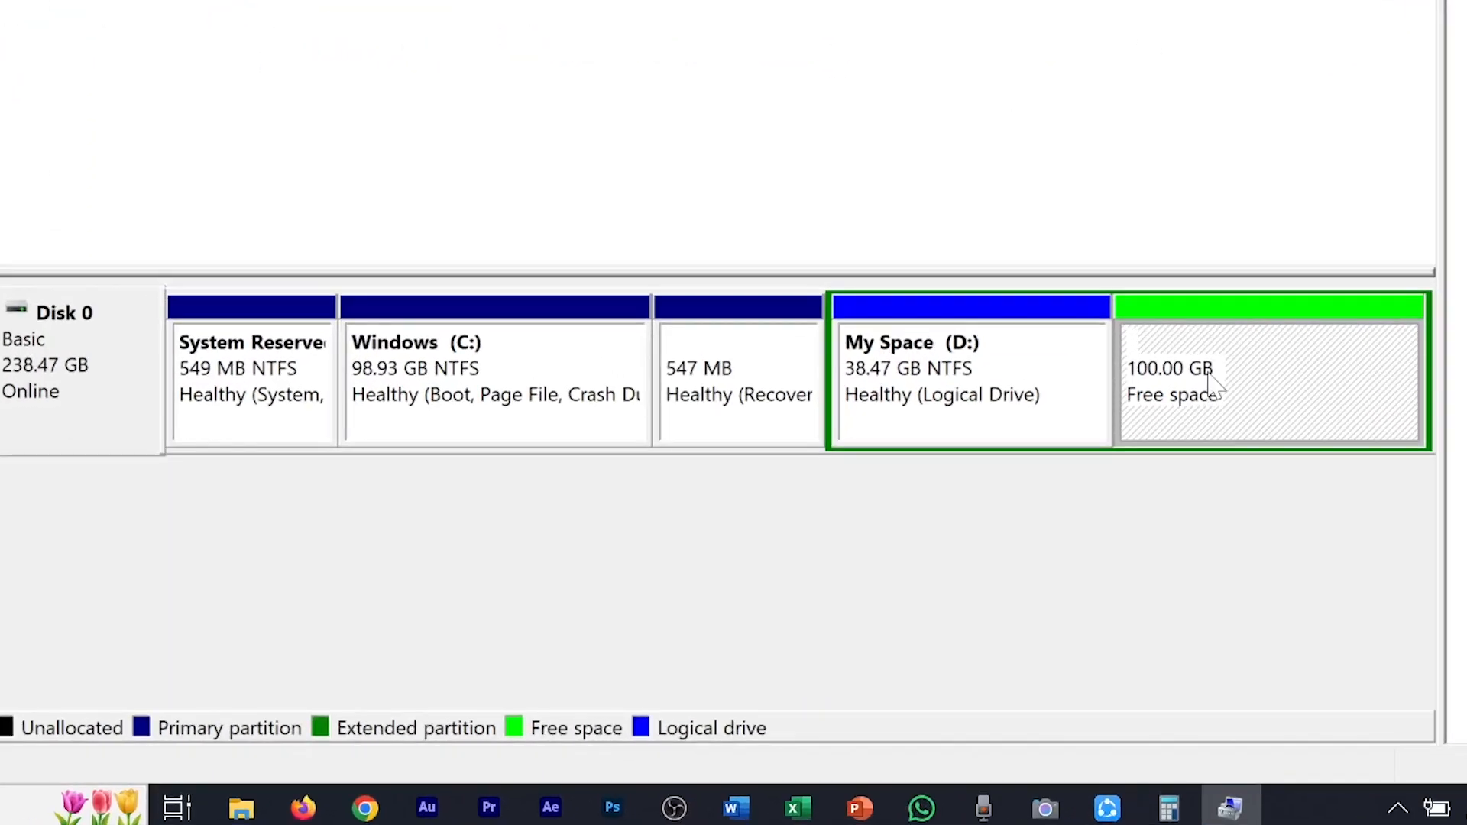
right_click(1212, 374)
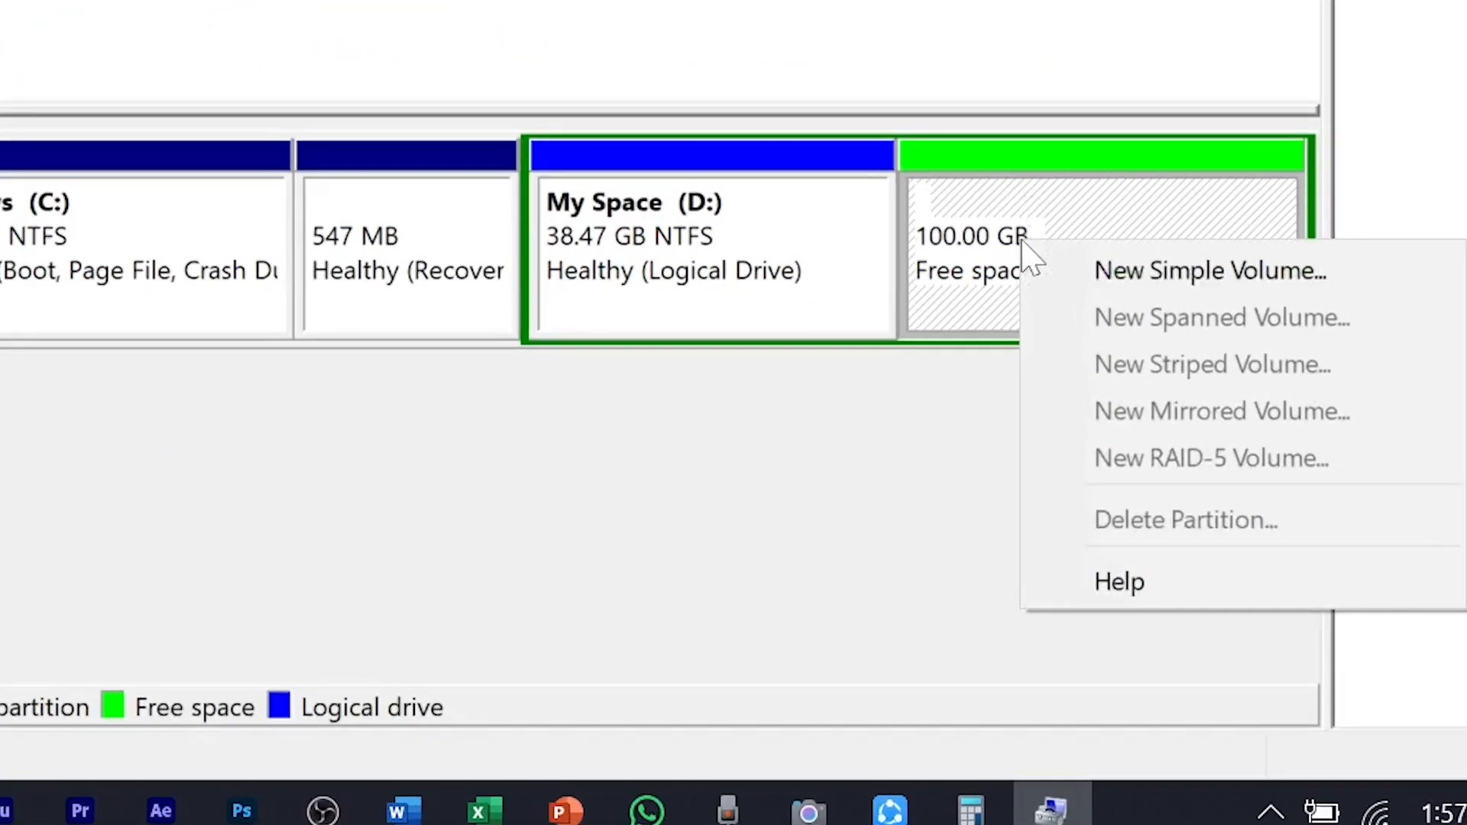
click(1134, 274)
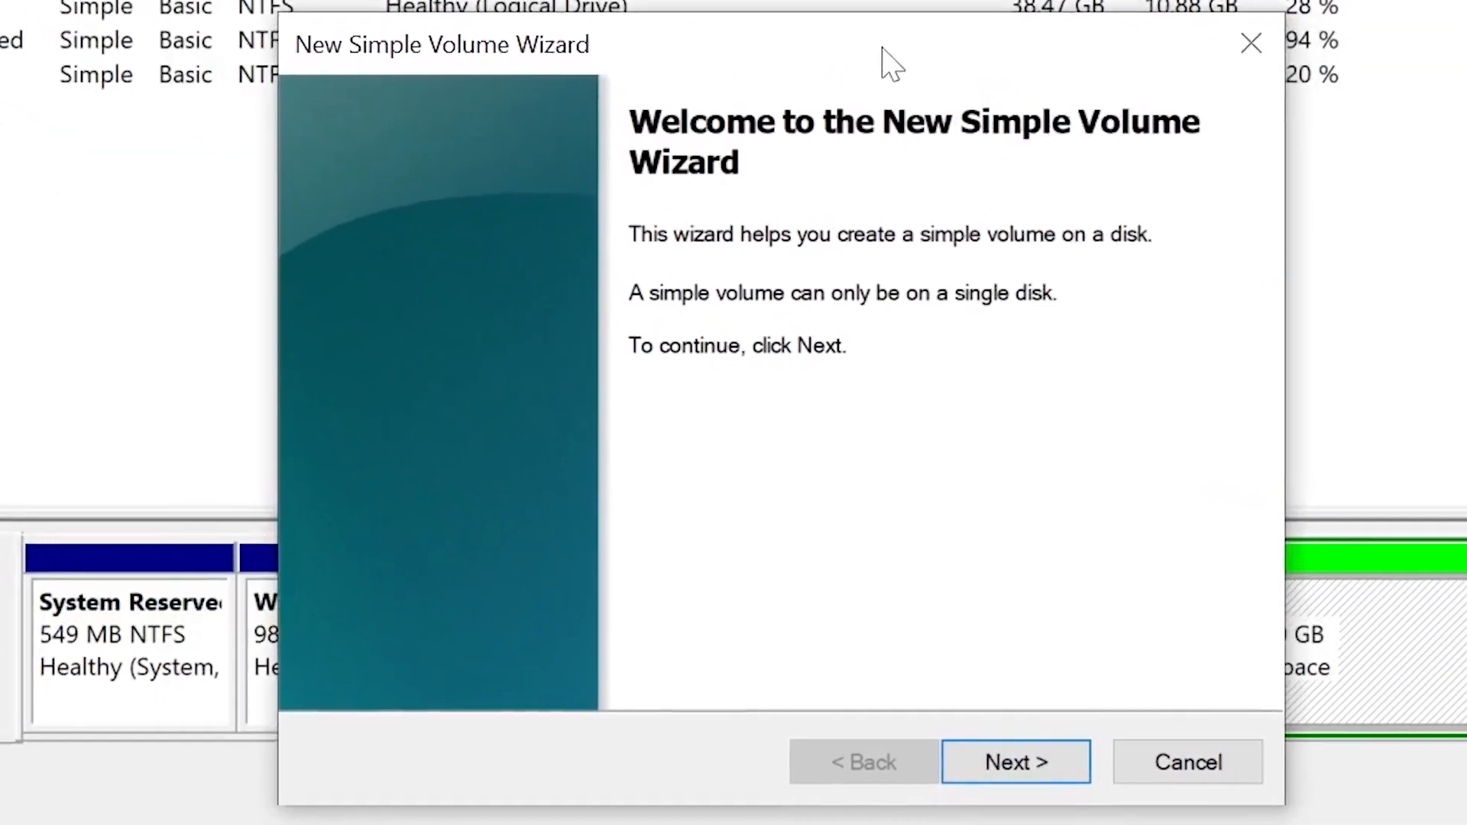
click(1020, 760)
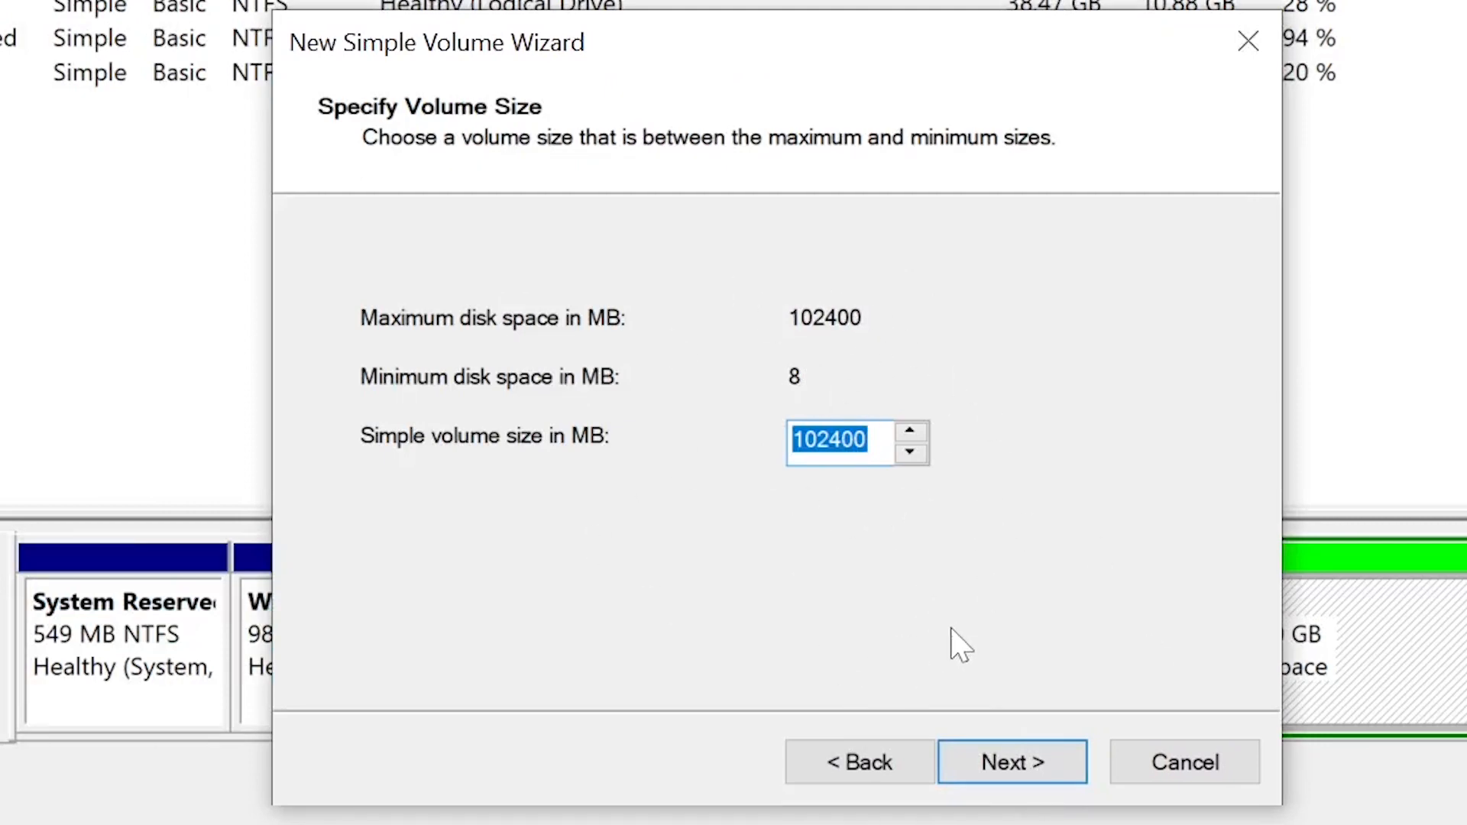
click(1035, 764)
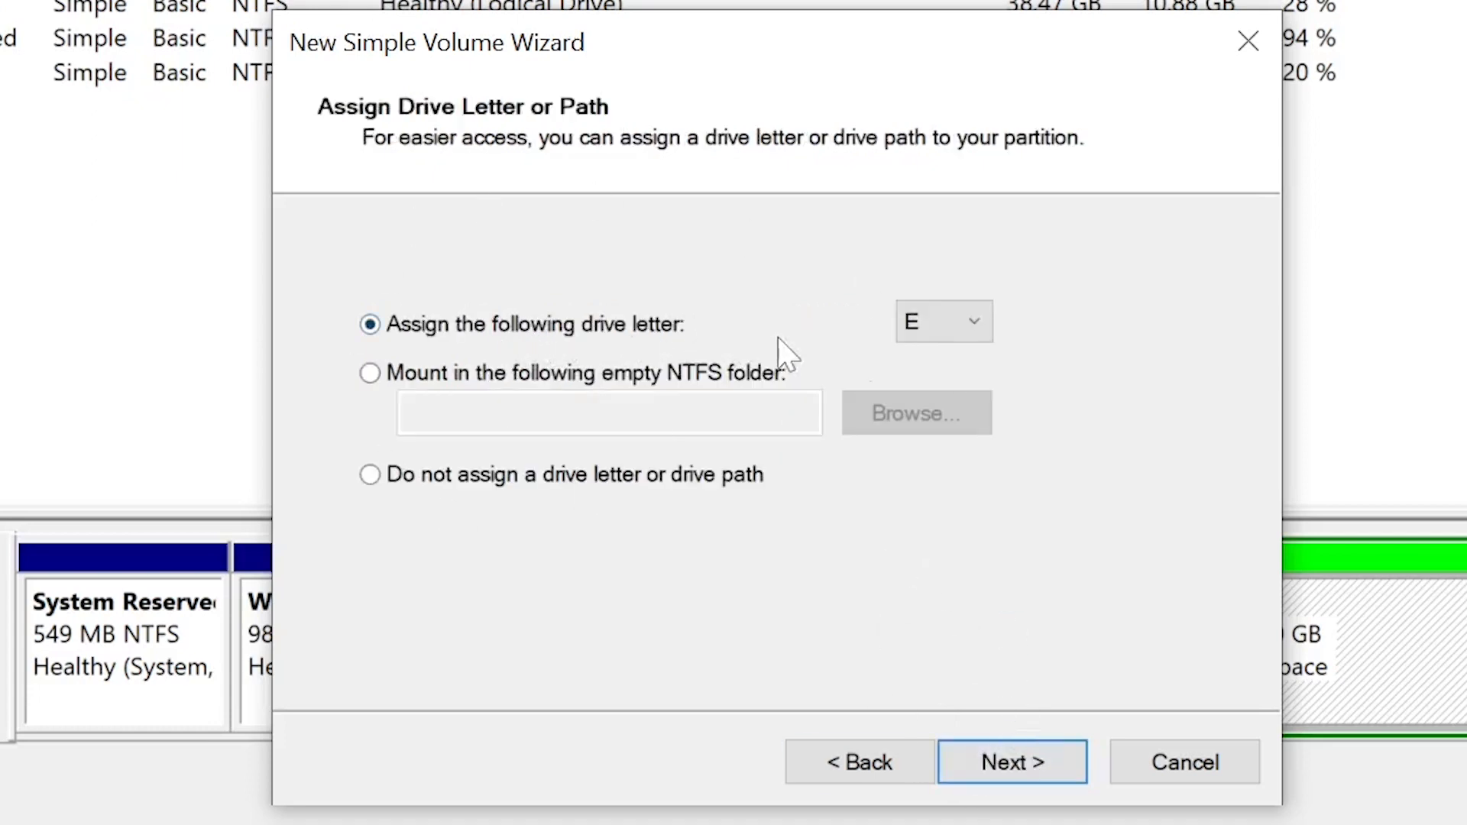
Step: Keep E as the drive letter for the new volume and continue to the format settings
drag(833, 61, 369, 99)
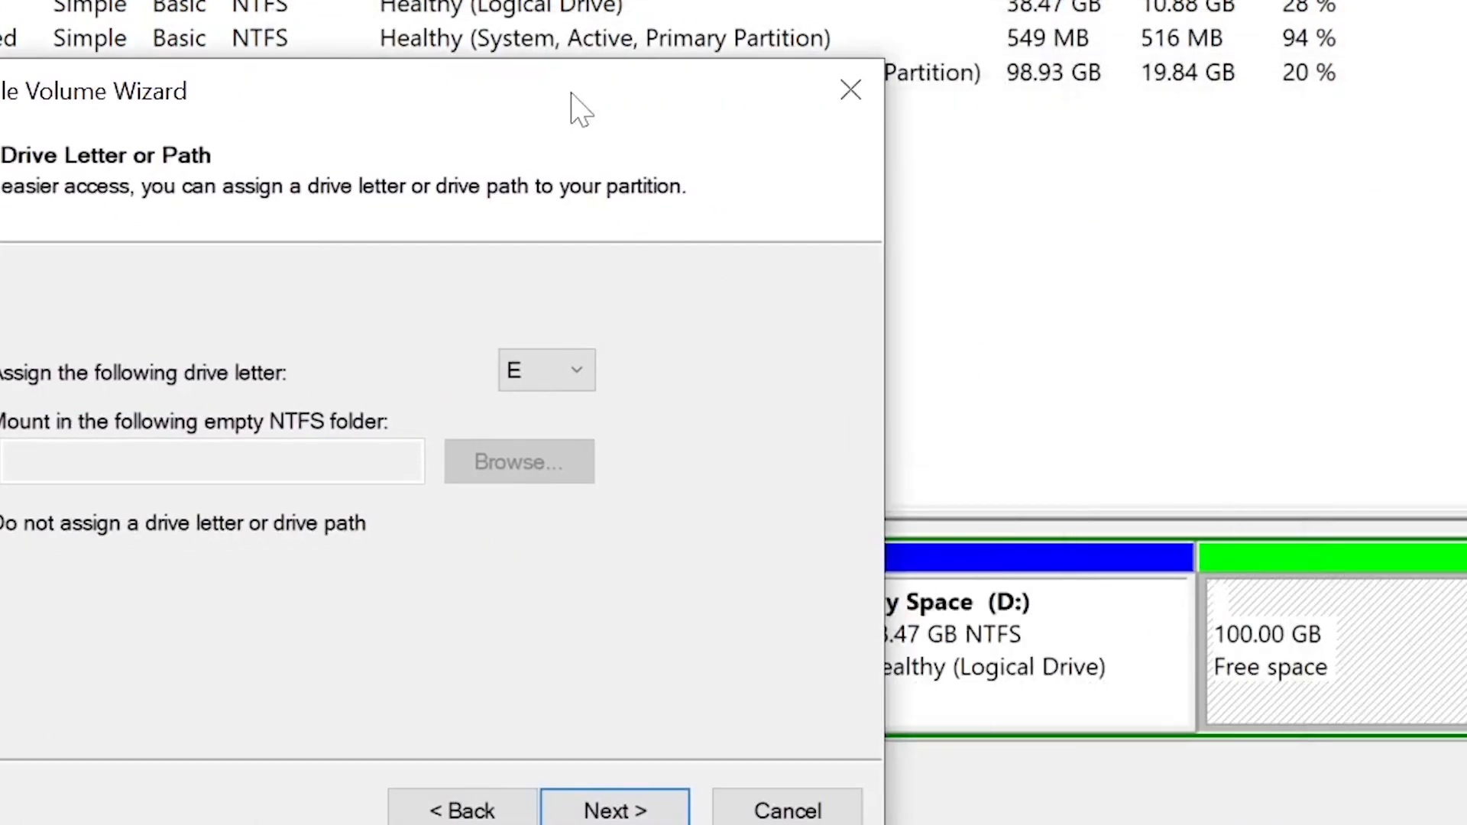
drag(571, 93, 864, 70)
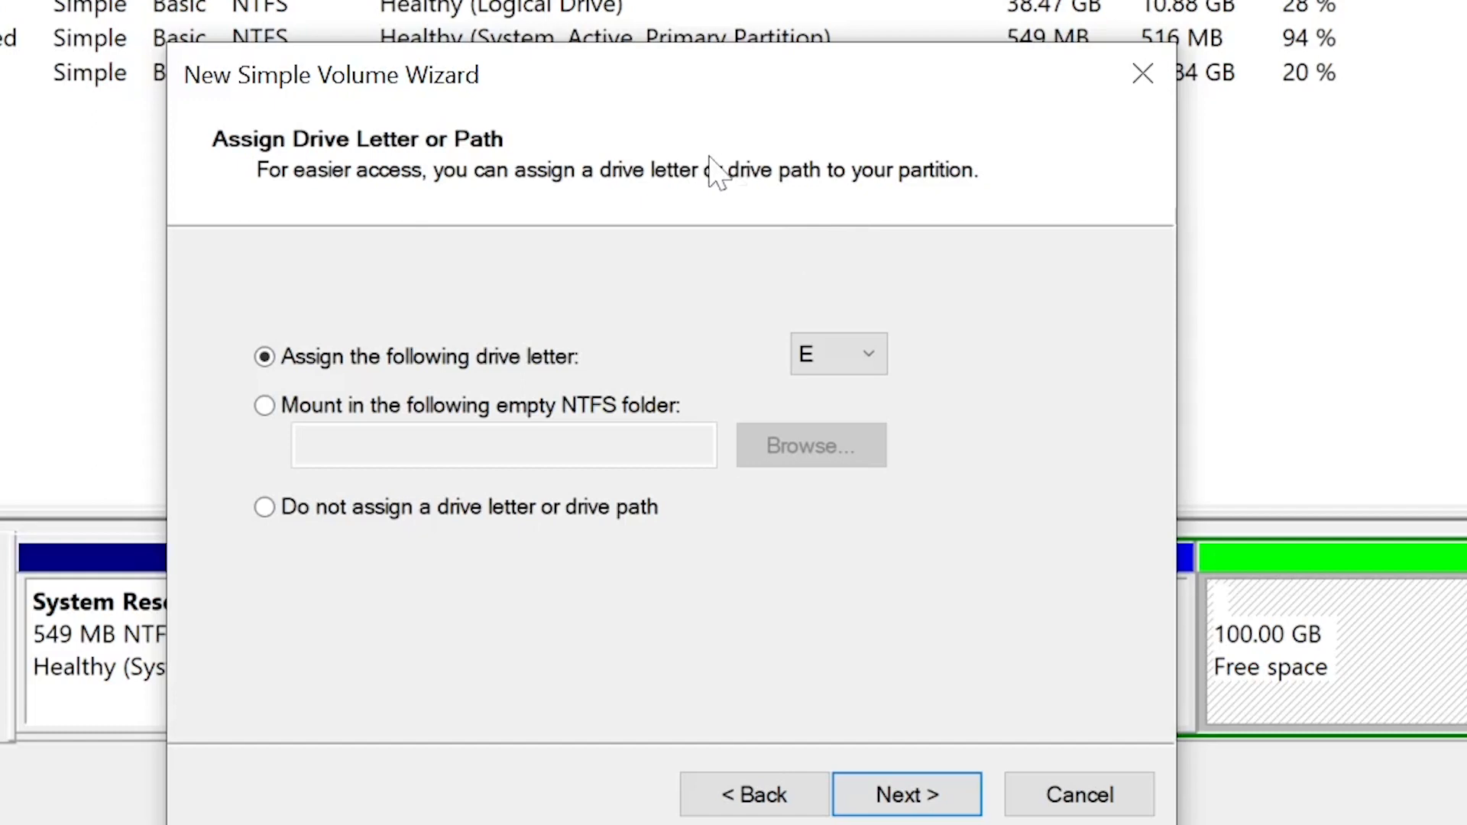
click(846, 363)
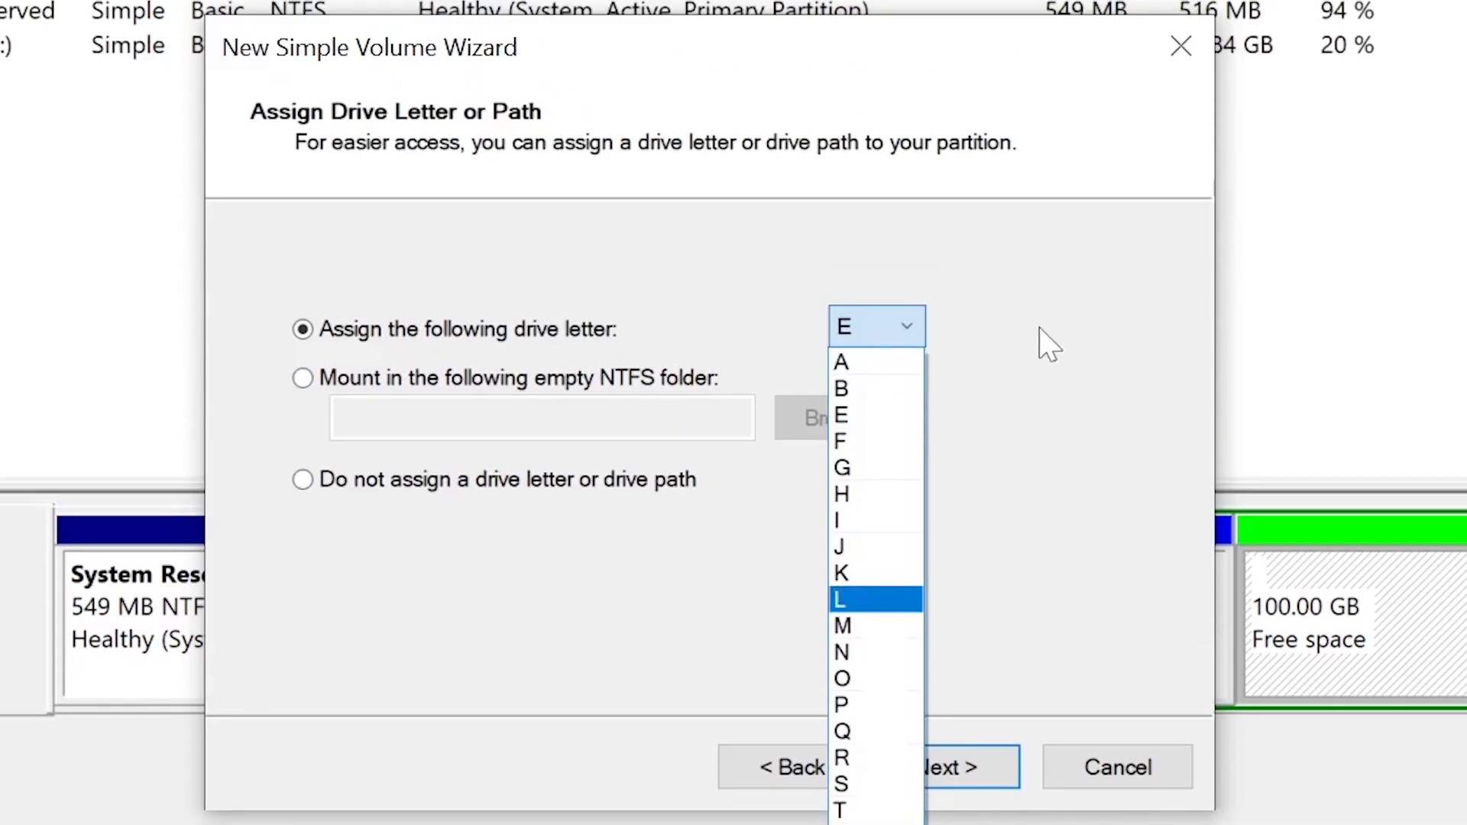
click(867, 332)
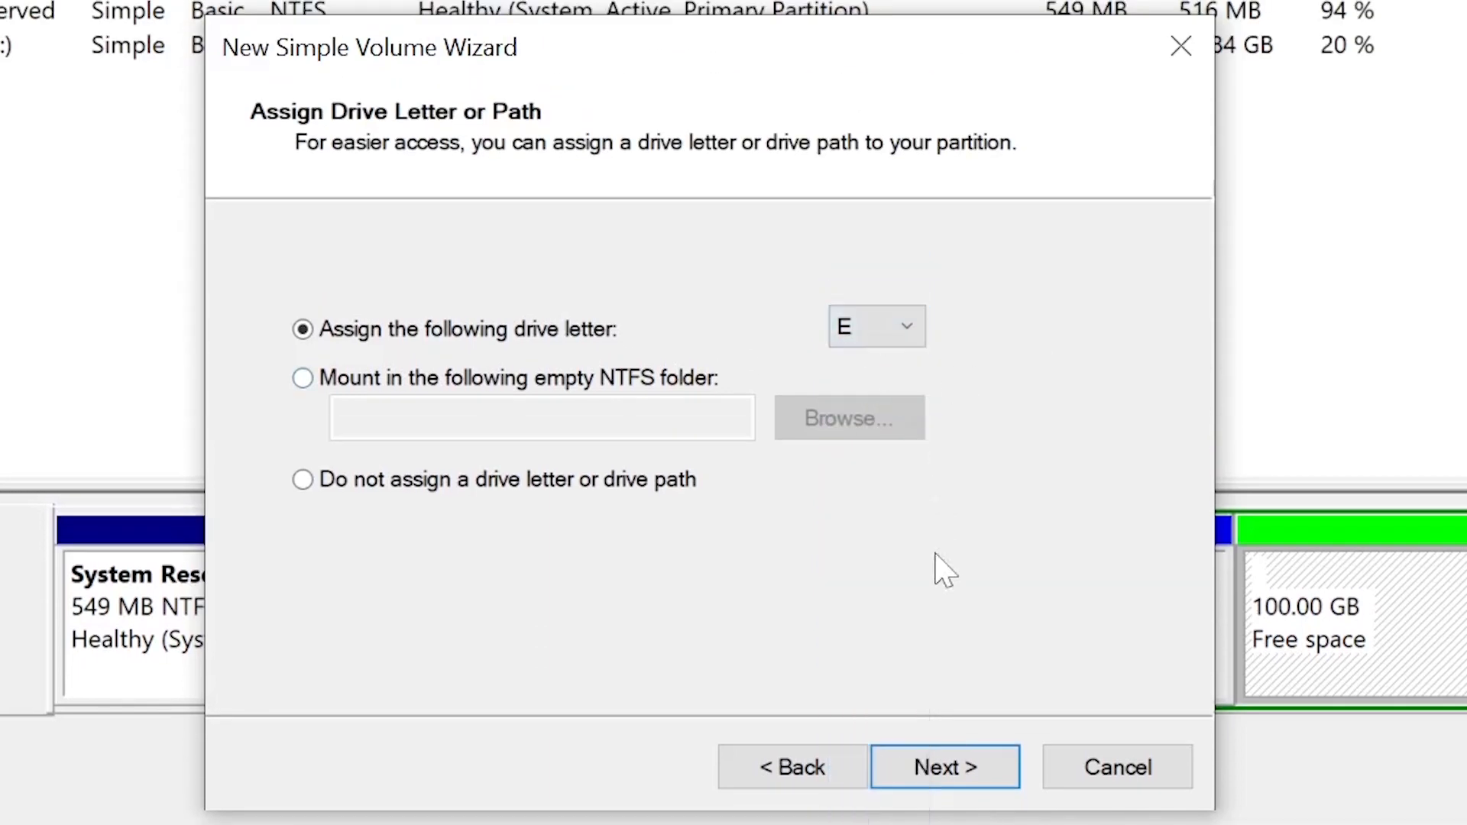
click(928, 774)
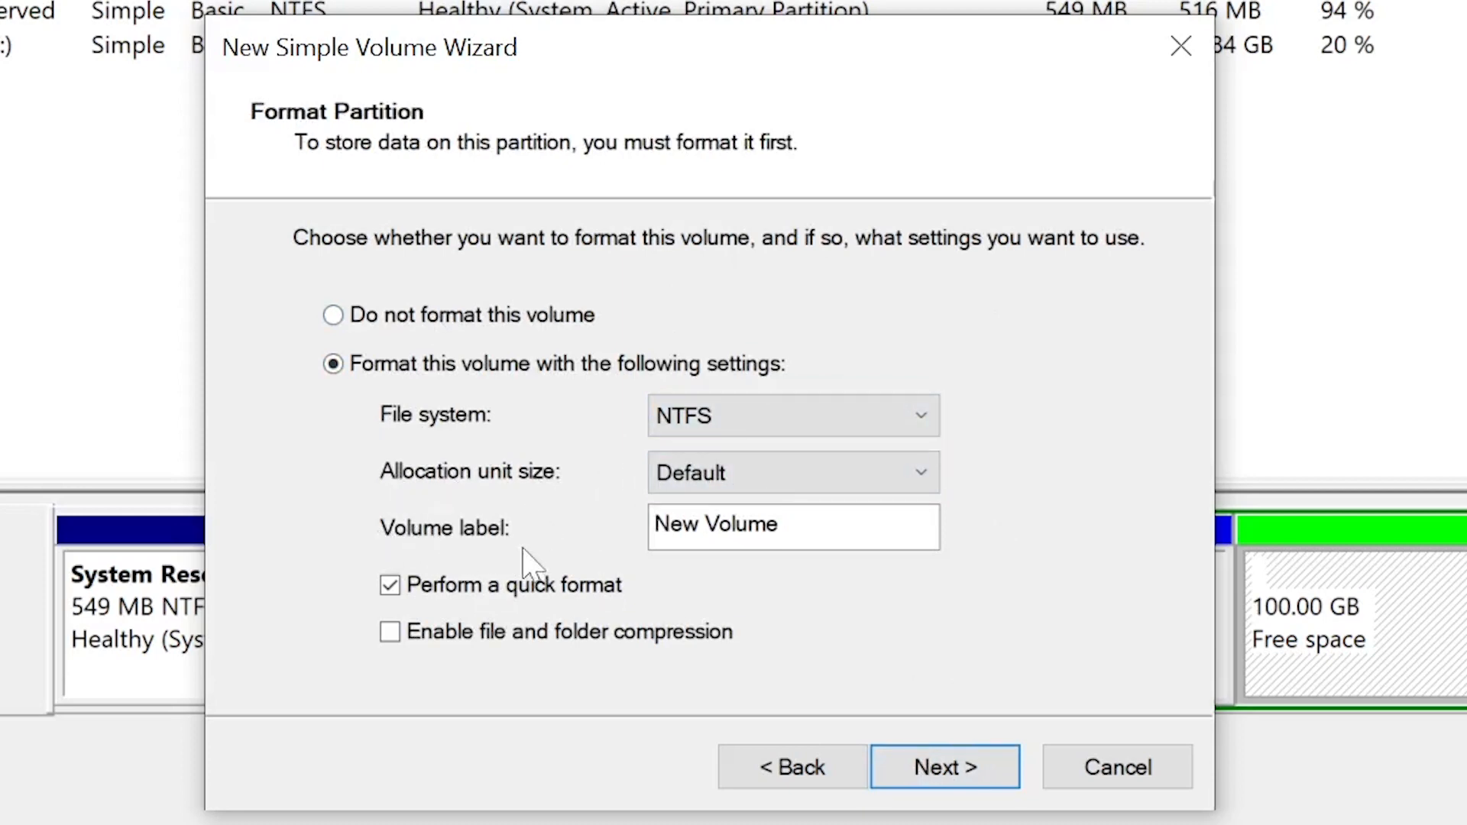
Step: Create the volume with a quick NTFS format, the default allocation unit size and the label New Volume
drag(795, 526, 654, 525)
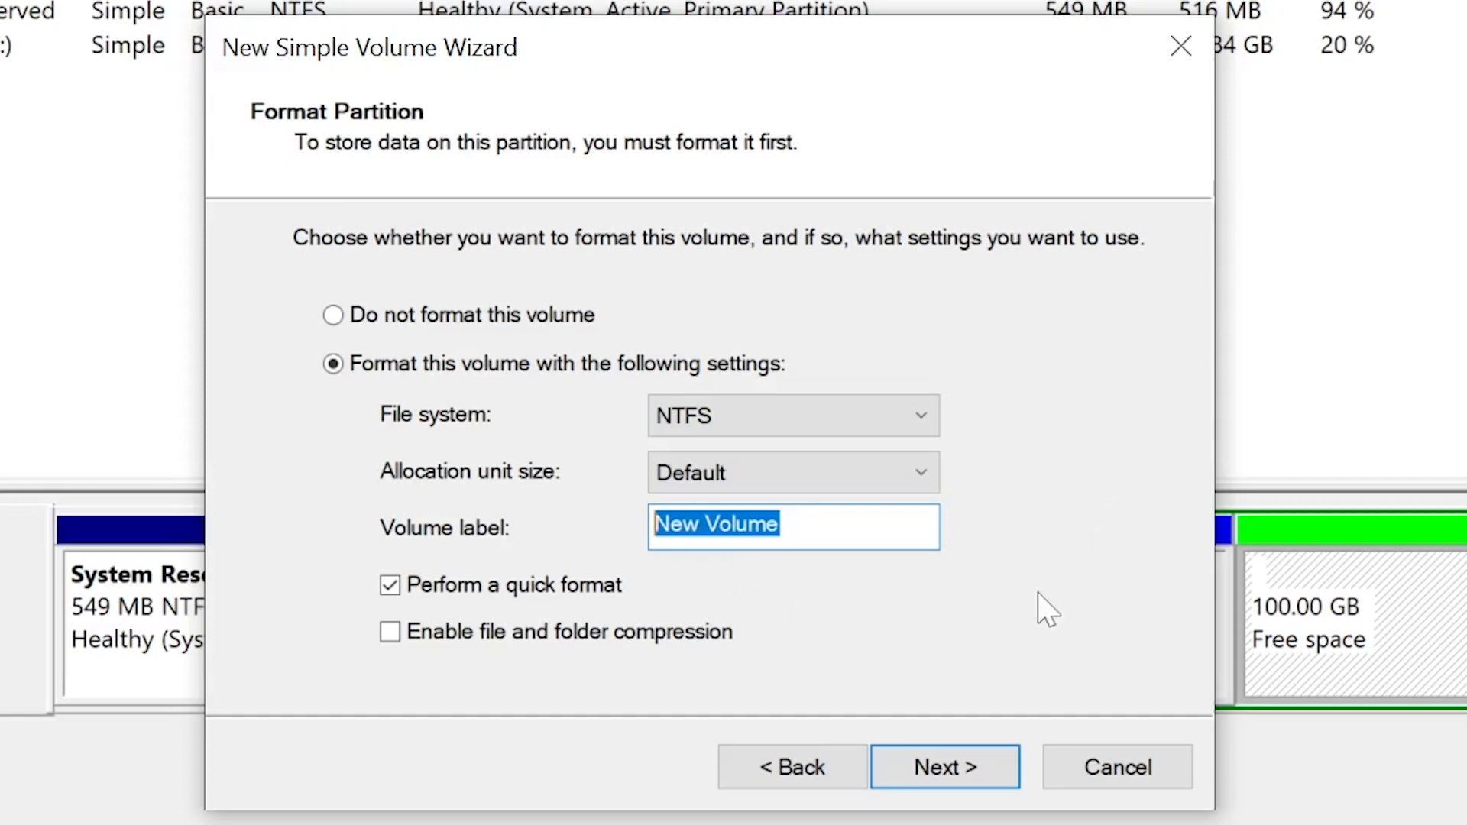
click(933, 765)
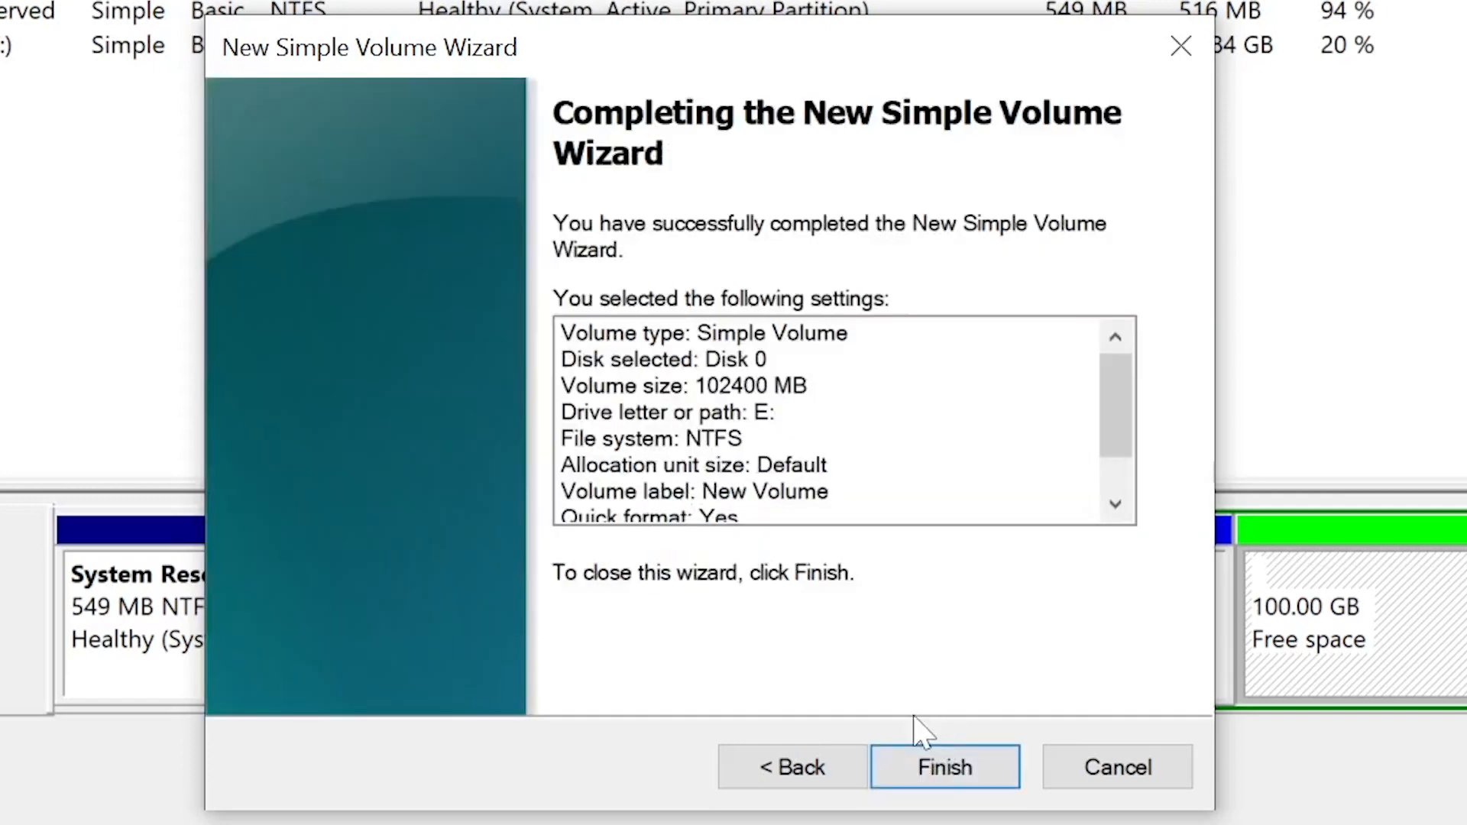
click(933, 767)
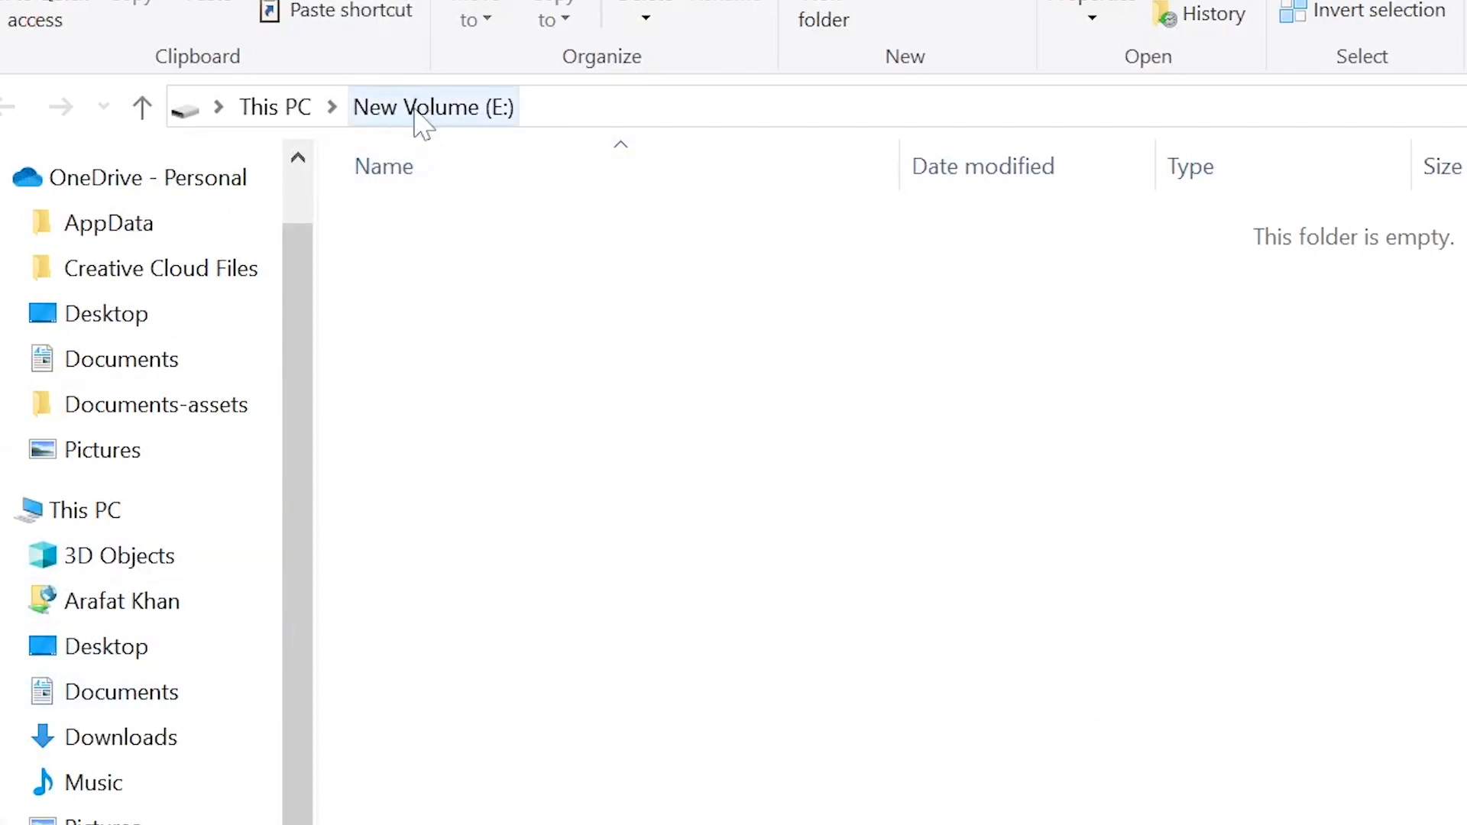
Step: Check the drives listed in This PC and open New Volume (E:) to view its contents
click(147, 509)
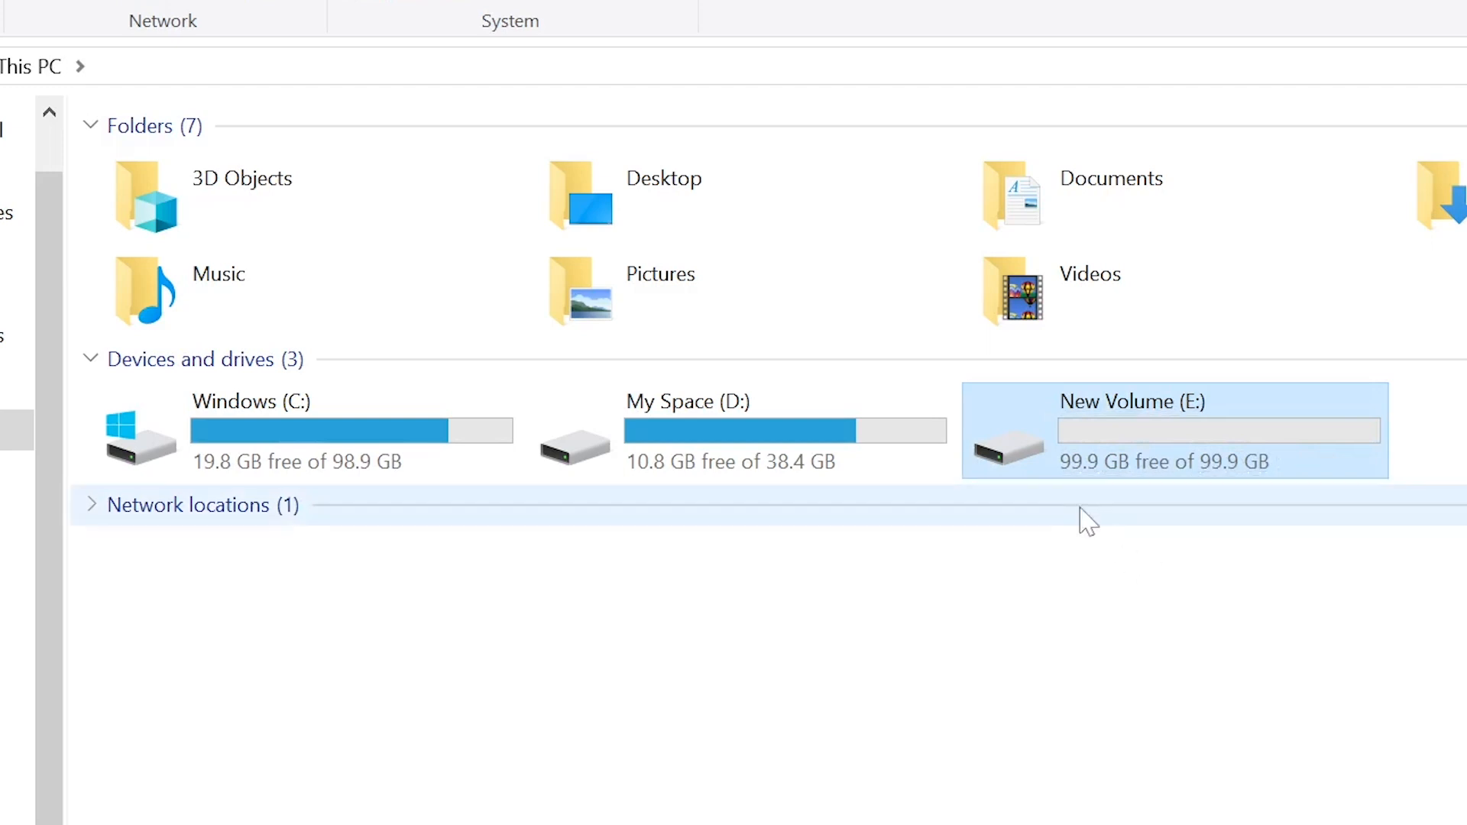
click(1138, 504)
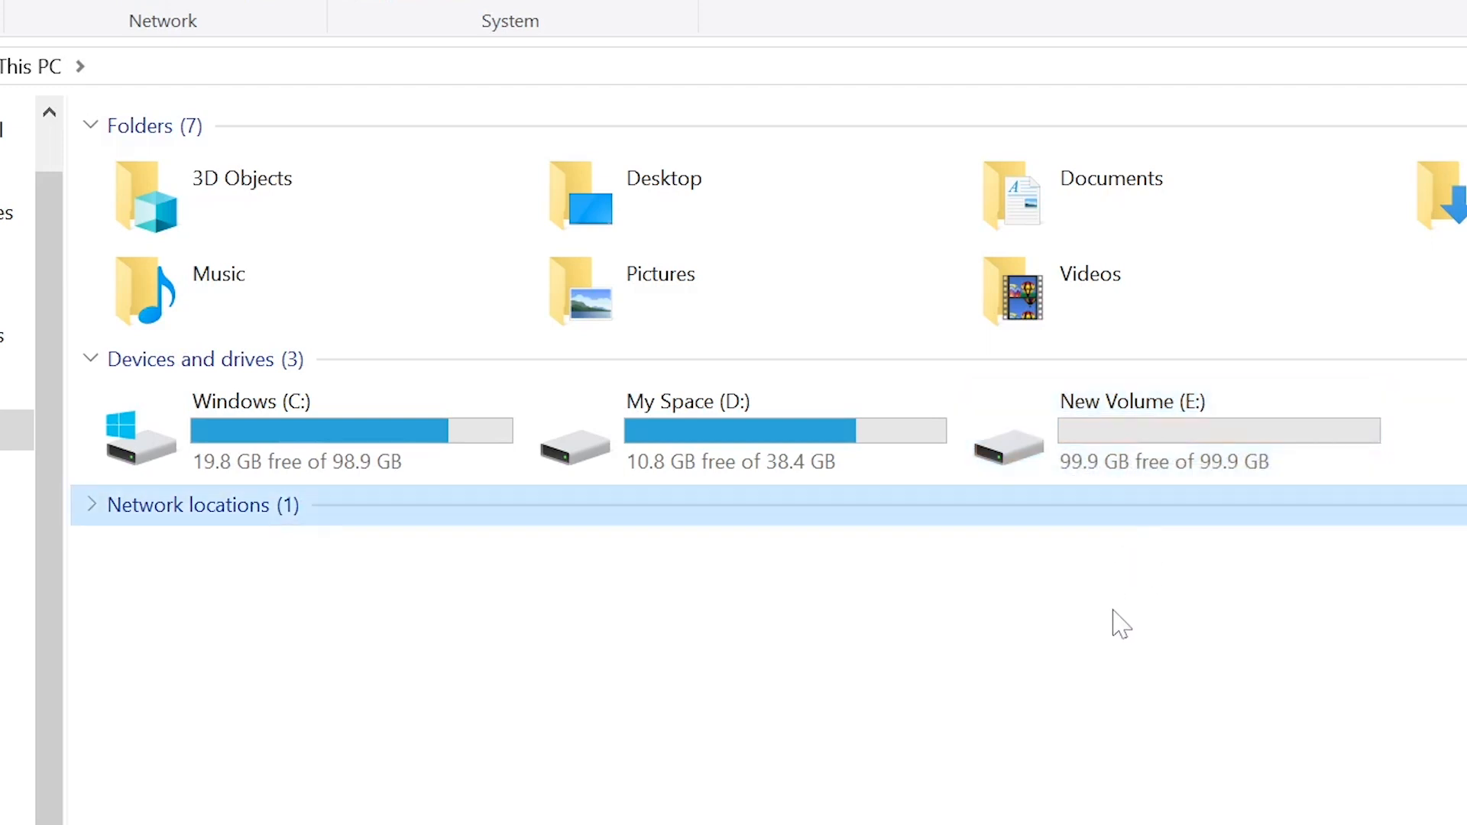
click(1159, 456)
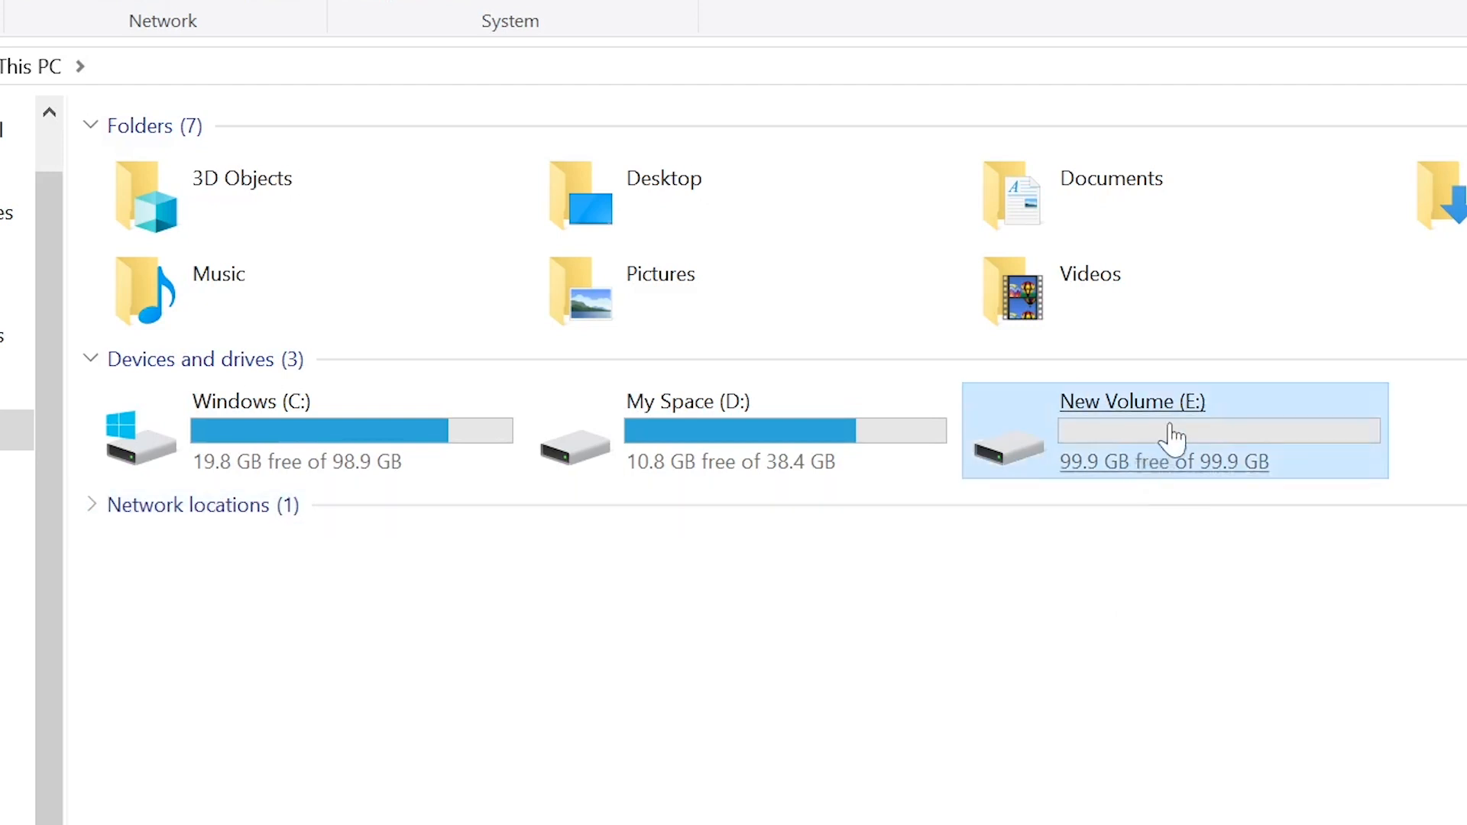
double_click(1123, 467)
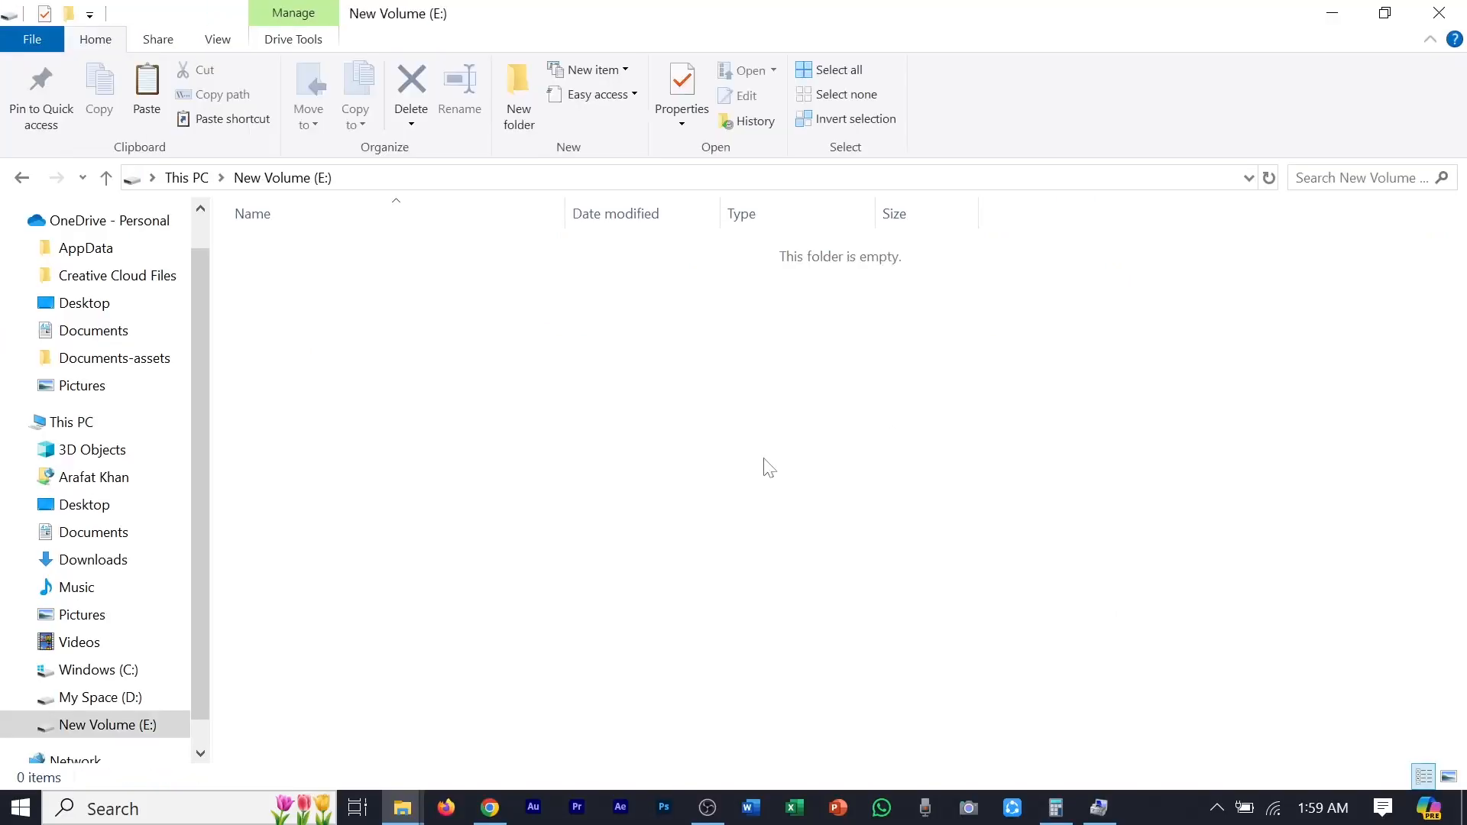
Step: Copy the My Picture folder from the Asset folder on My Space (D:)
click(187, 177)
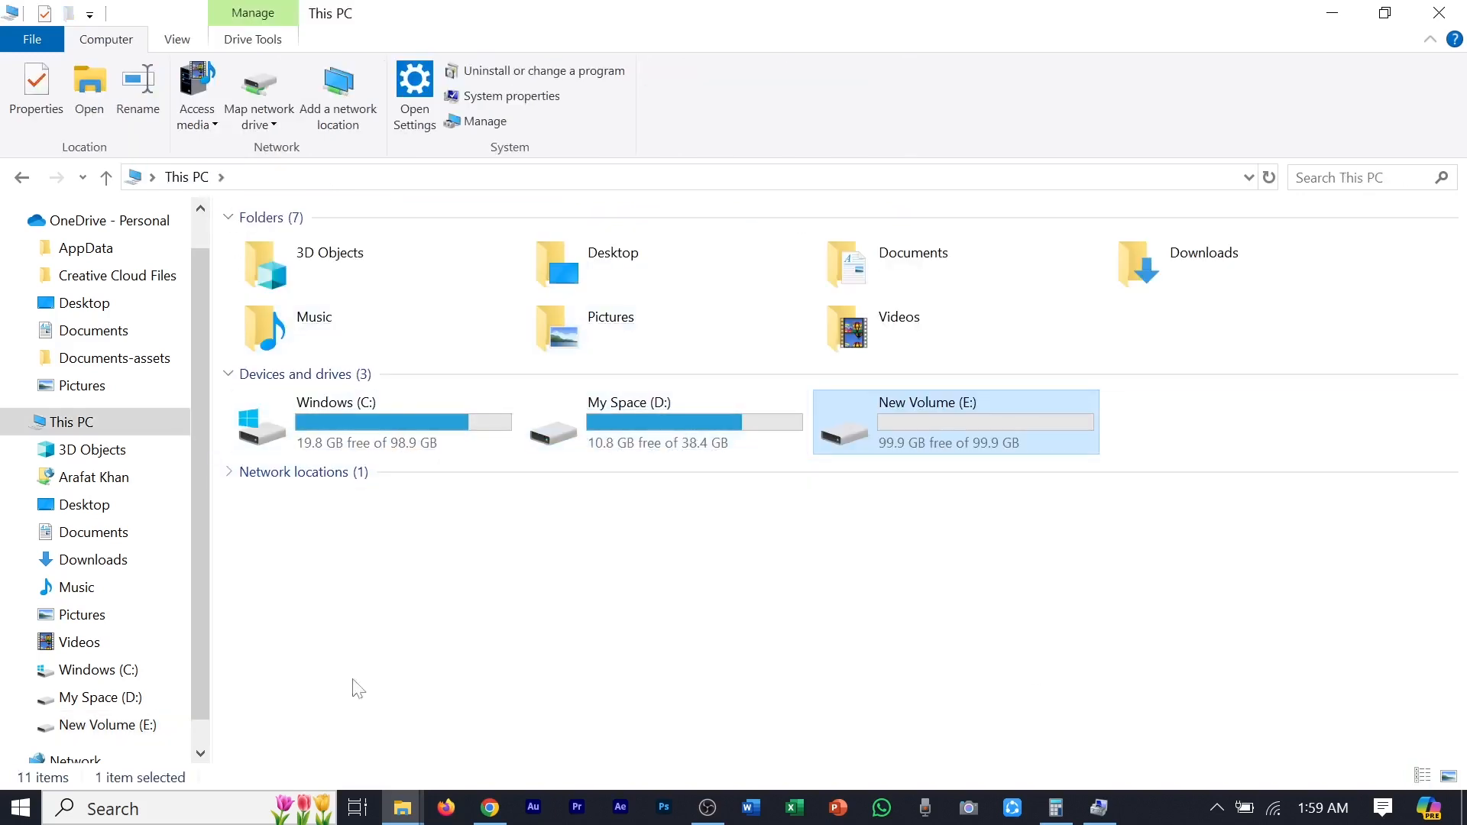
click(717, 436)
double_click(716, 435)
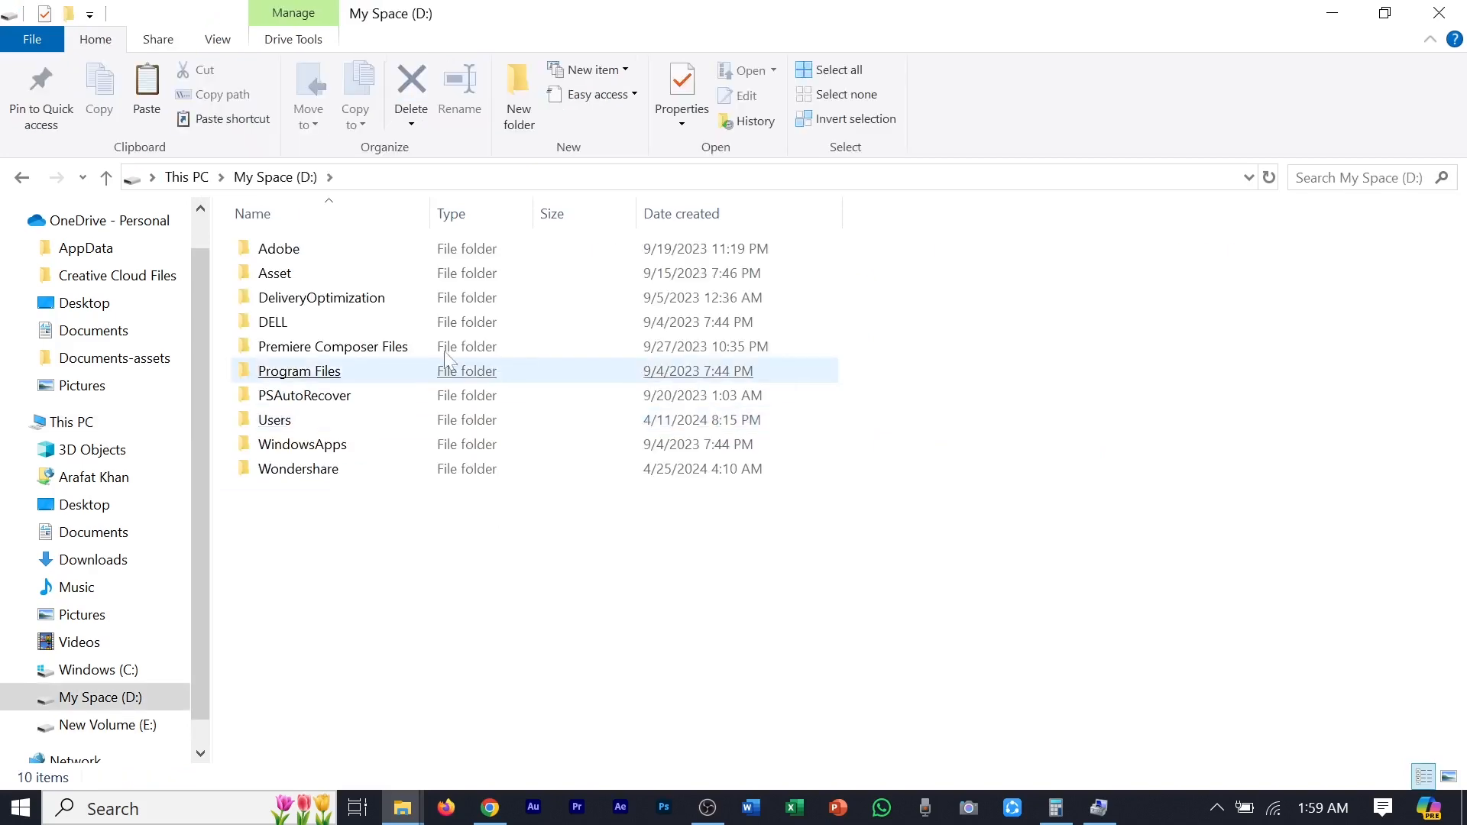
click(305, 274)
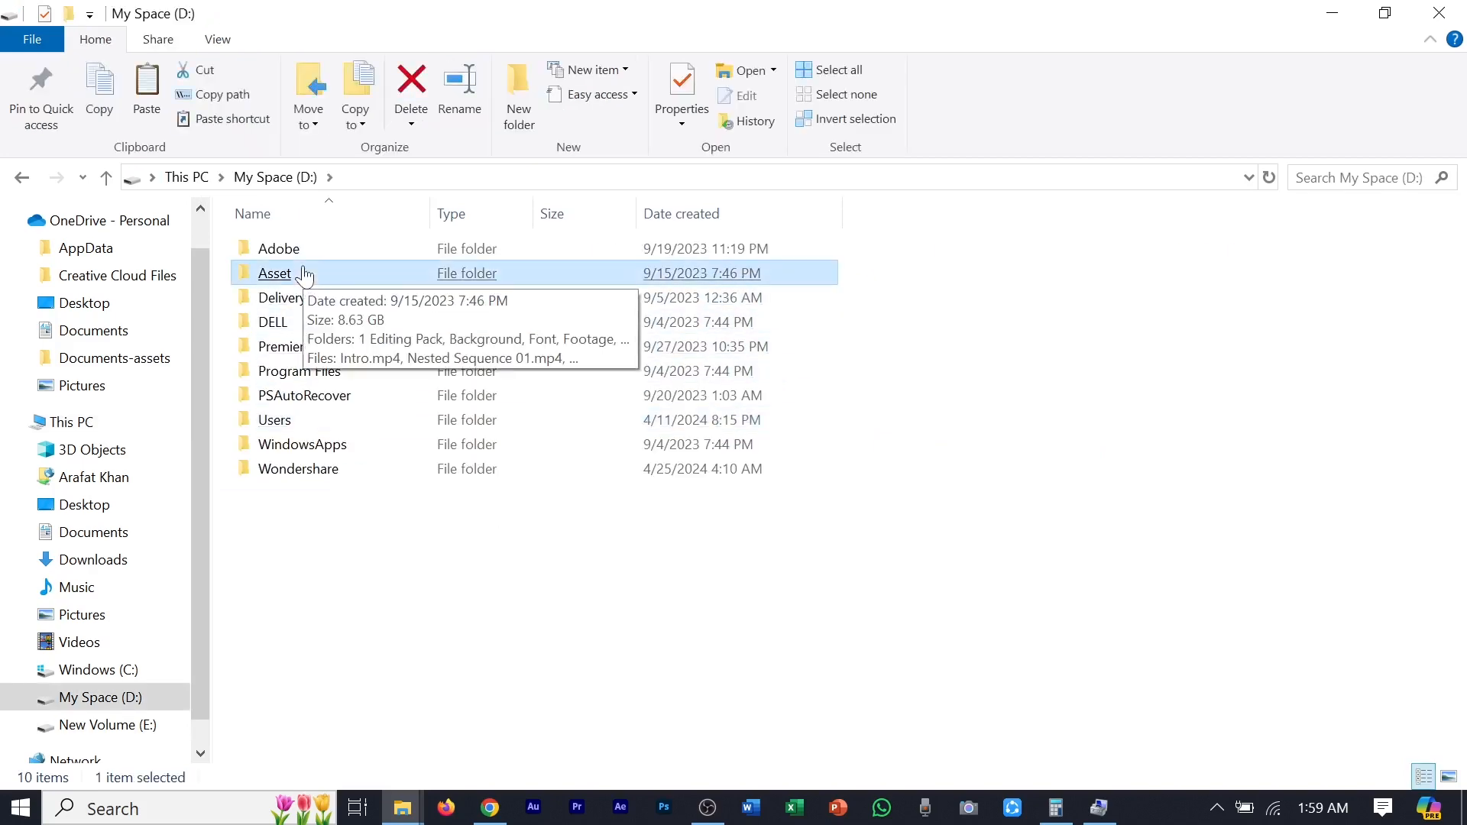
double_click(306, 274)
double_click(351, 398)
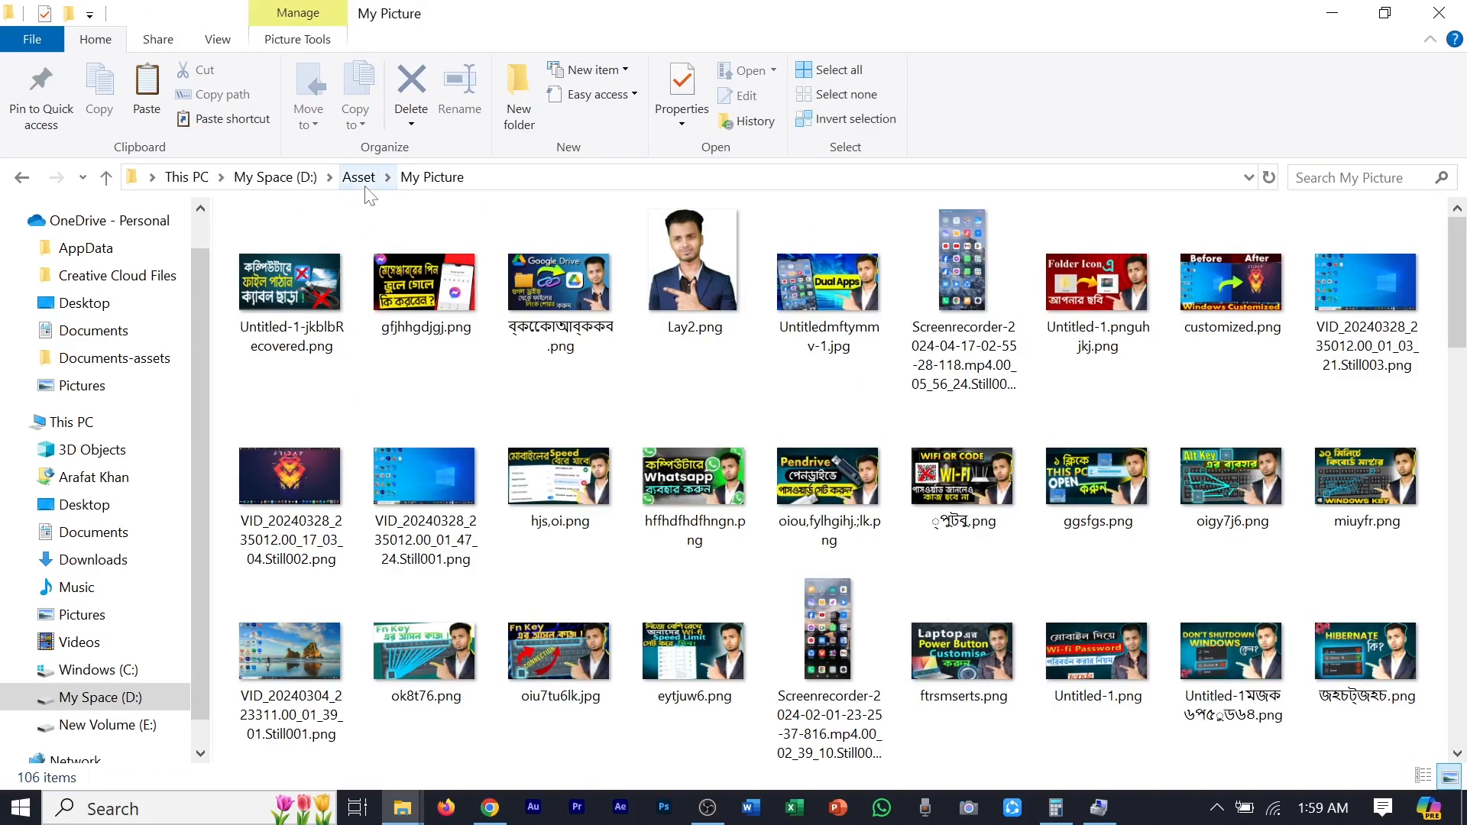
click(359, 176)
Step: Paste the My Picture folder into New Volume (E:) and open it to view the copied files
click(205, 180)
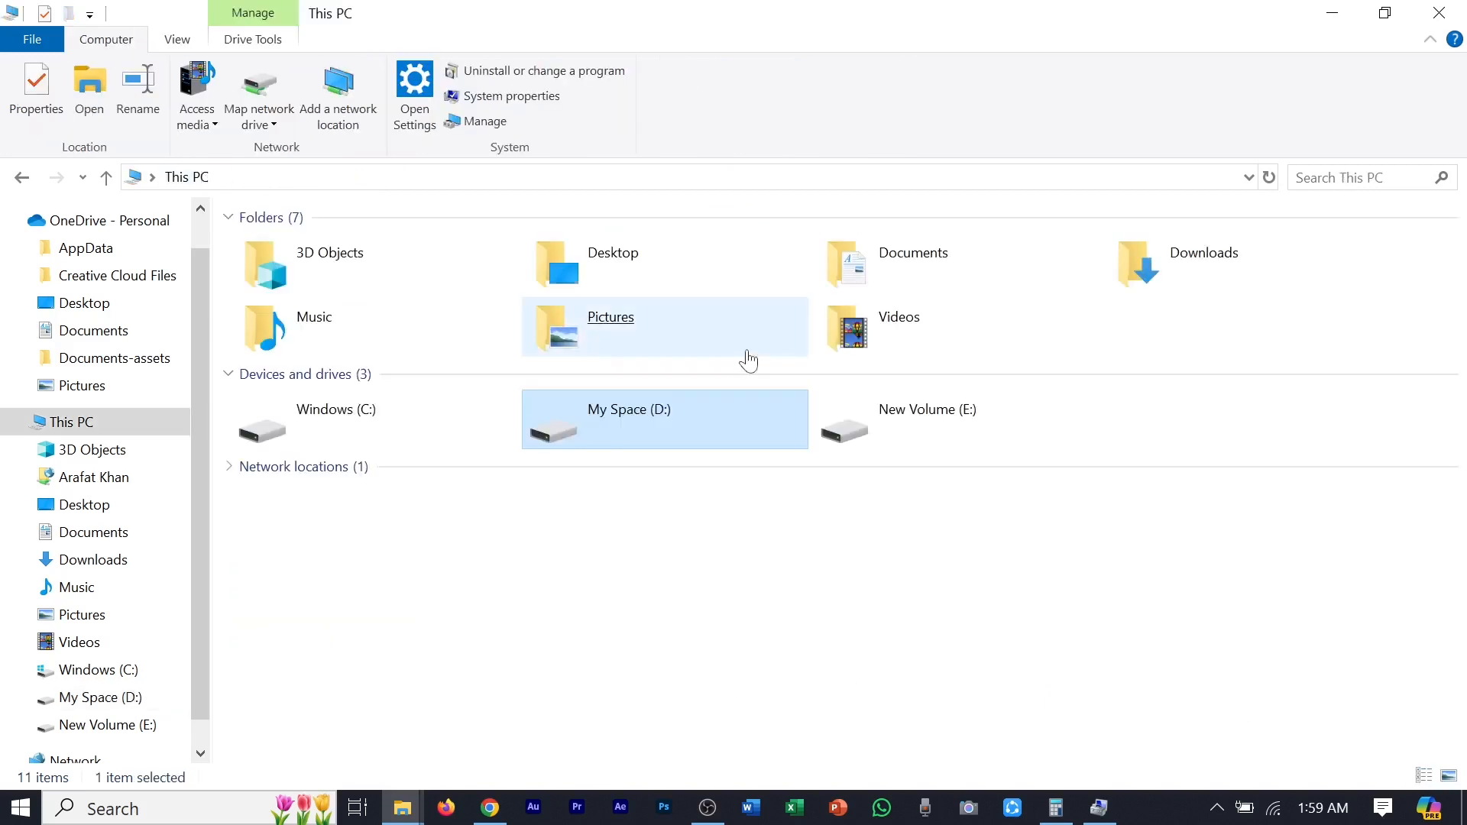
double_click(976, 439)
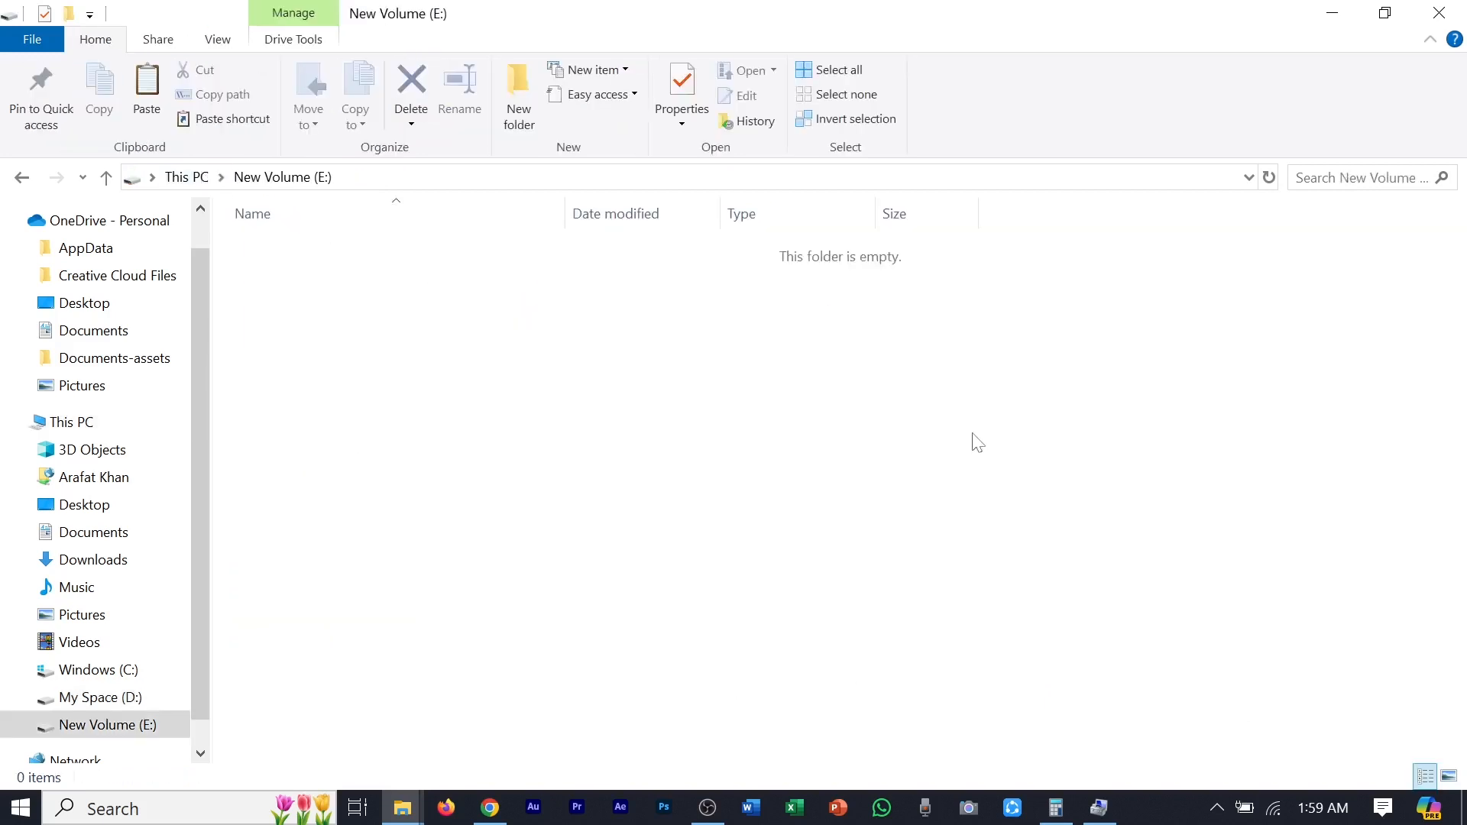
key(ctrl+v)
click(321, 303)
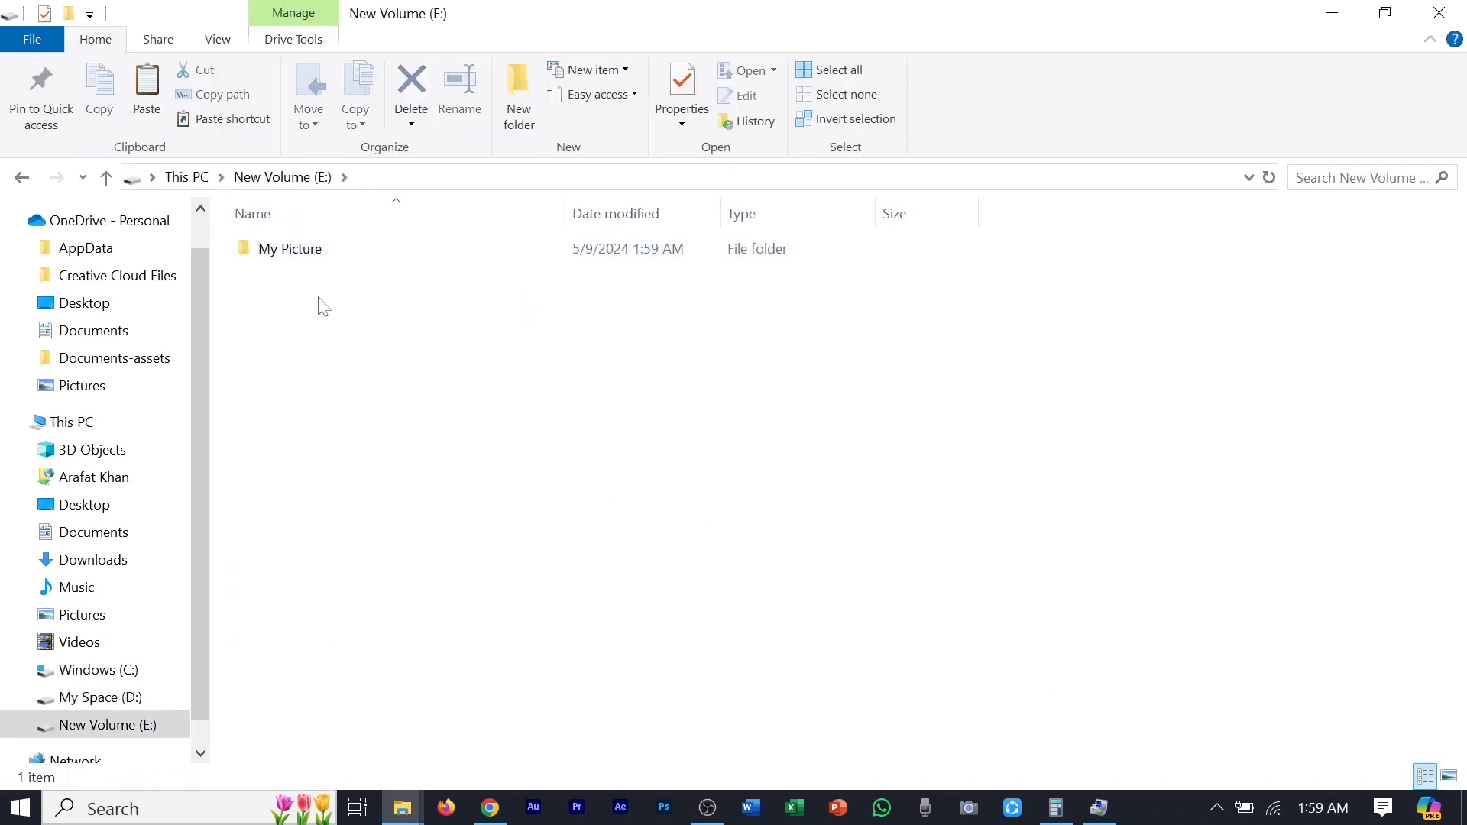
double_click(330, 257)
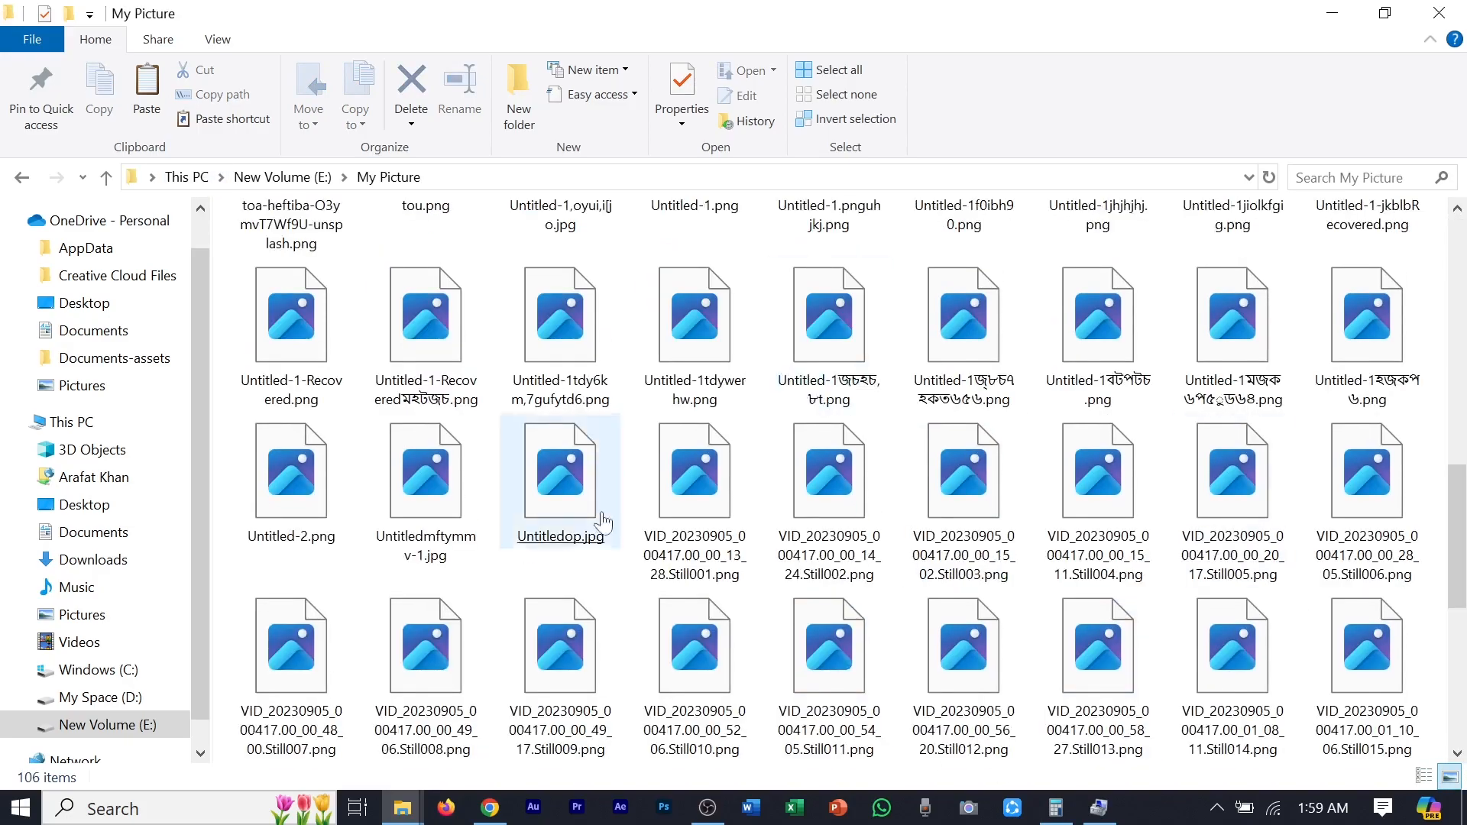
scroll(950, 644, down, 10)
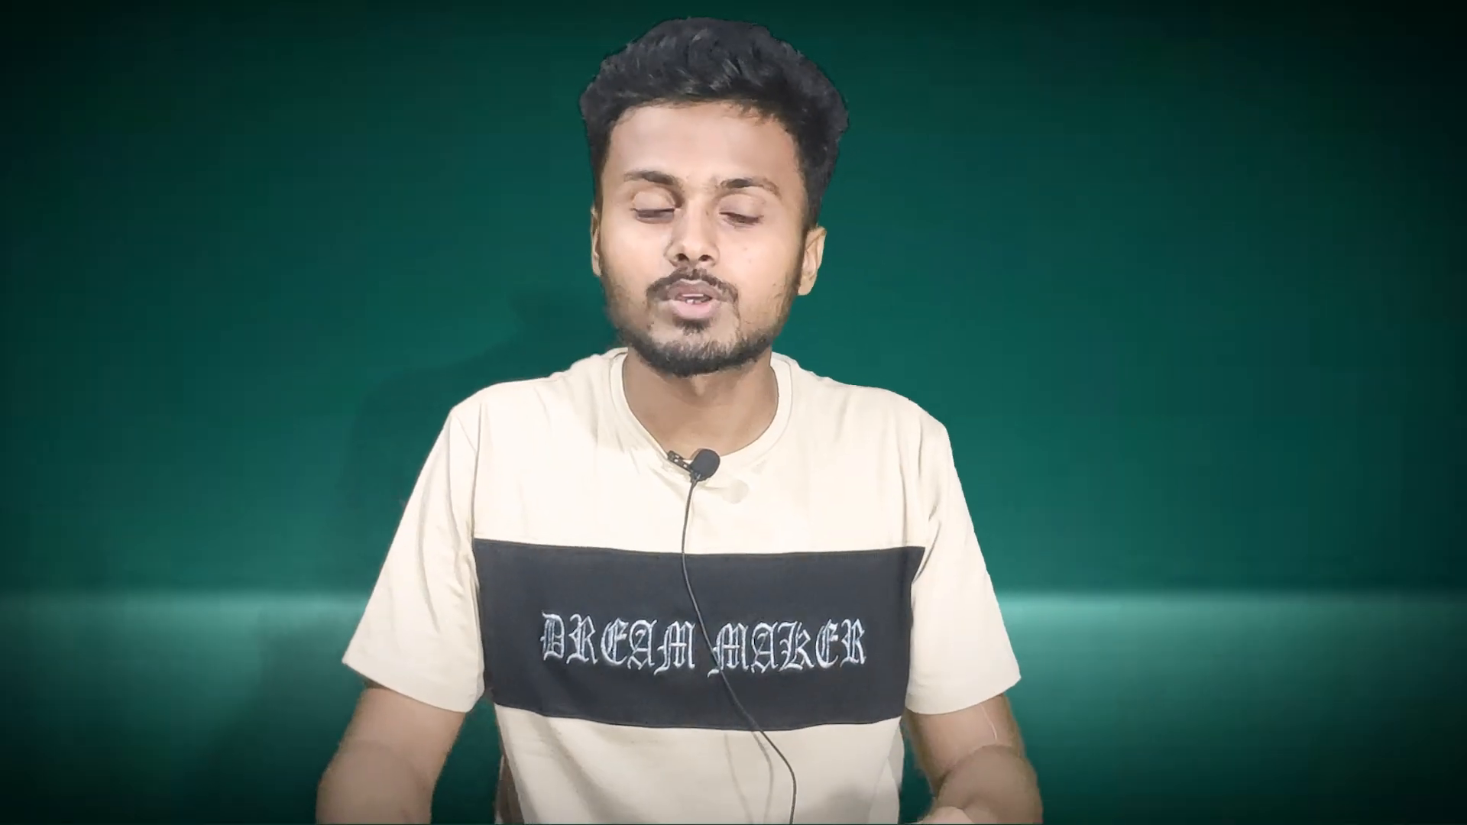